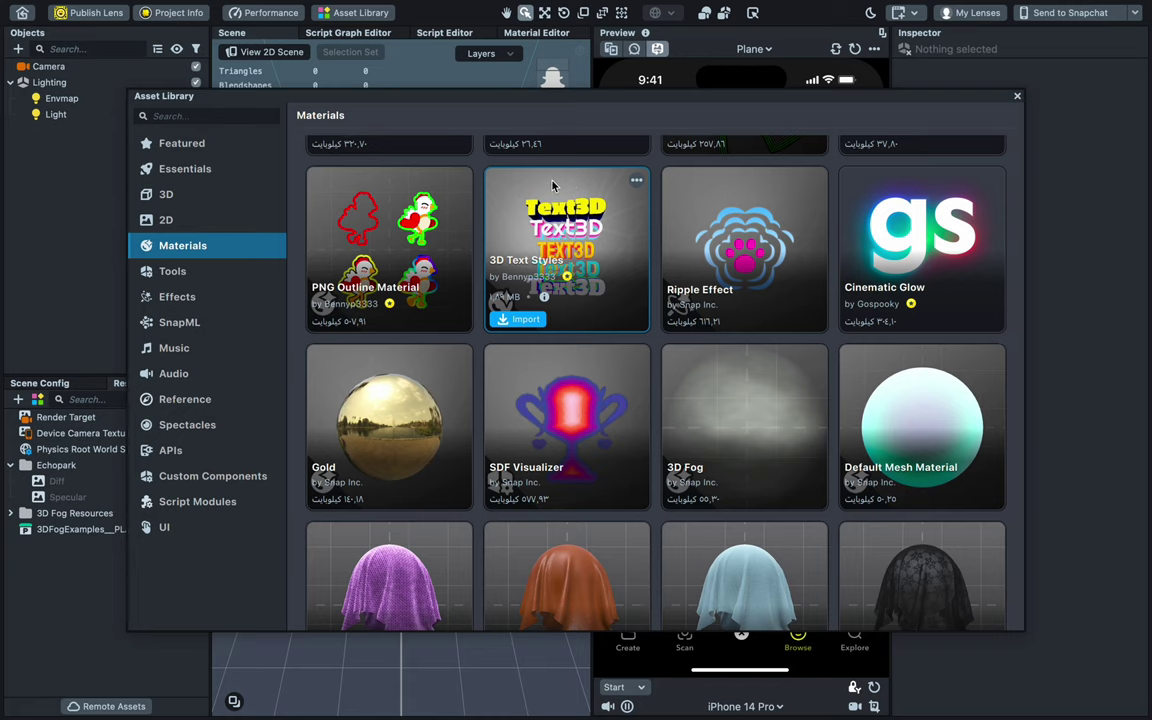
- Import the Urban Pack from the Asset Library's 3D category and close the library
{"action": "left_click", "coordinate": [229, 197]}
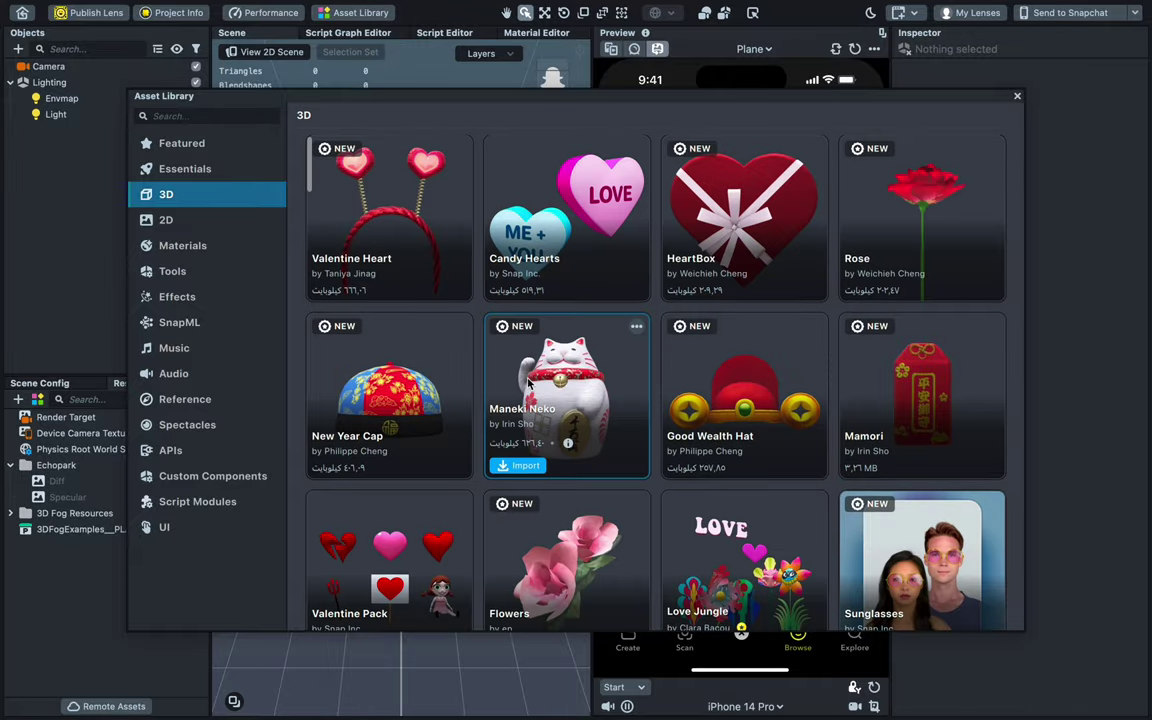
{"action": "scroll", "coordinate": [528, 385], "scroll_direction": "down", "scroll_amount": 10}
{"action": "scroll", "coordinate": [528, 383], "scroll_direction": "down", "scroll_amount": 20}
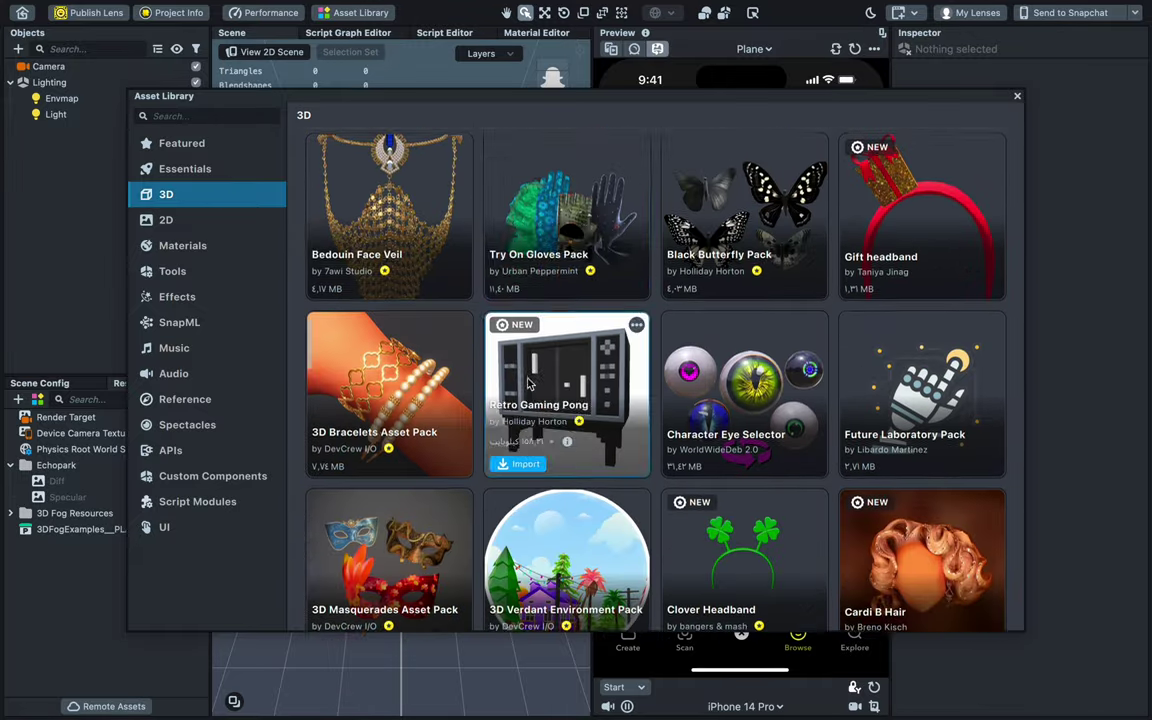
{"action": "scroll", "coordinate": [528, 380], "scroll_direction": "down", "scroll_amount": 15}
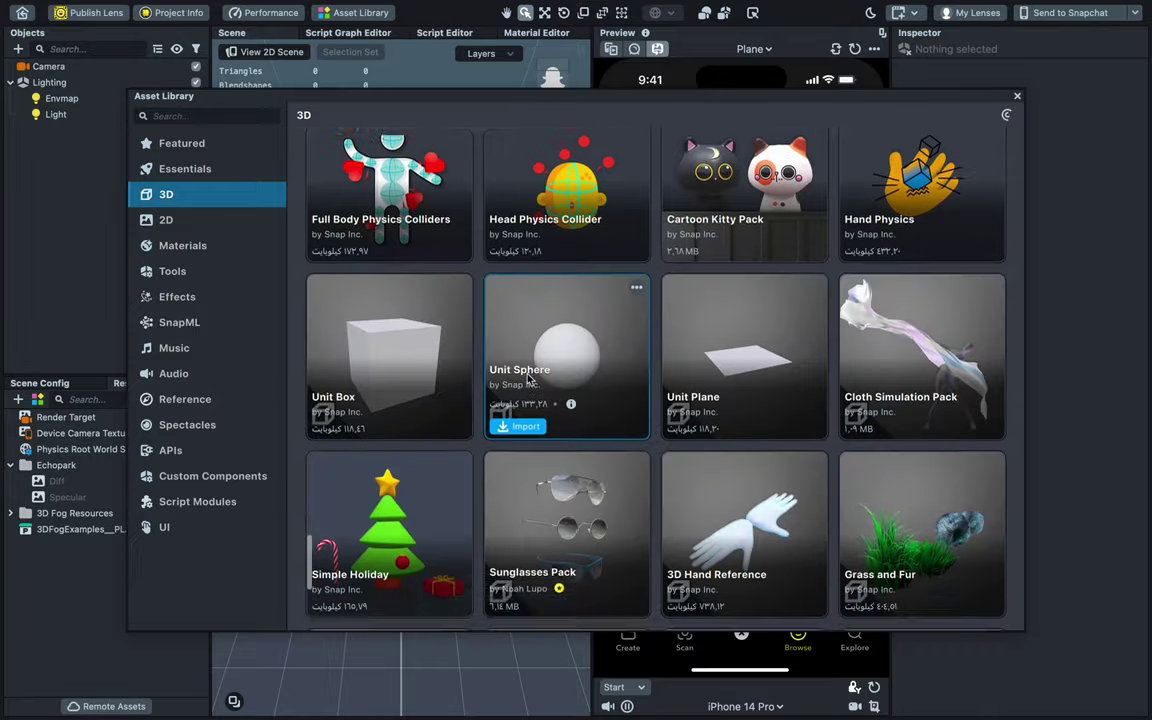
{"action": "scroll", "coordinate": [528, 380], "scroll_direction": "down", "scroll_amount": 15}
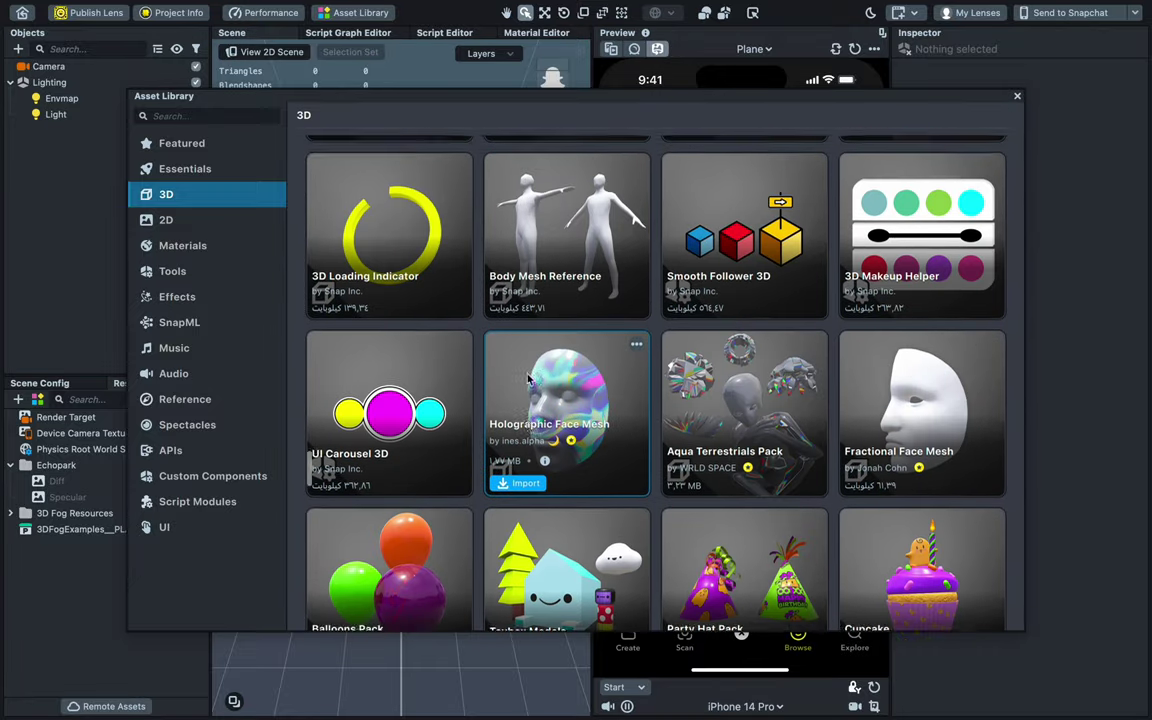
{"action": "scroll", "coordinate": [528, 377], "scroll_direction": "down", "scroll_amount": 5}
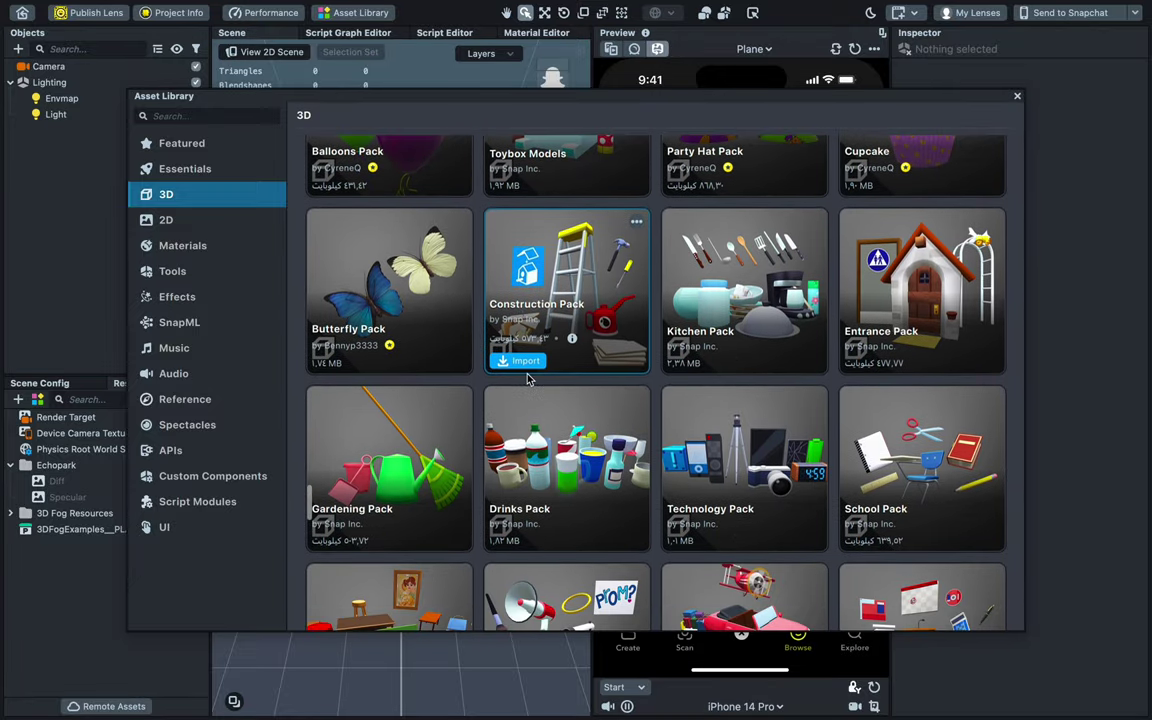
{"action": "scroll", "coordinate": [528, 377], "scroll_direction": "down", "scroll_amount": 5}
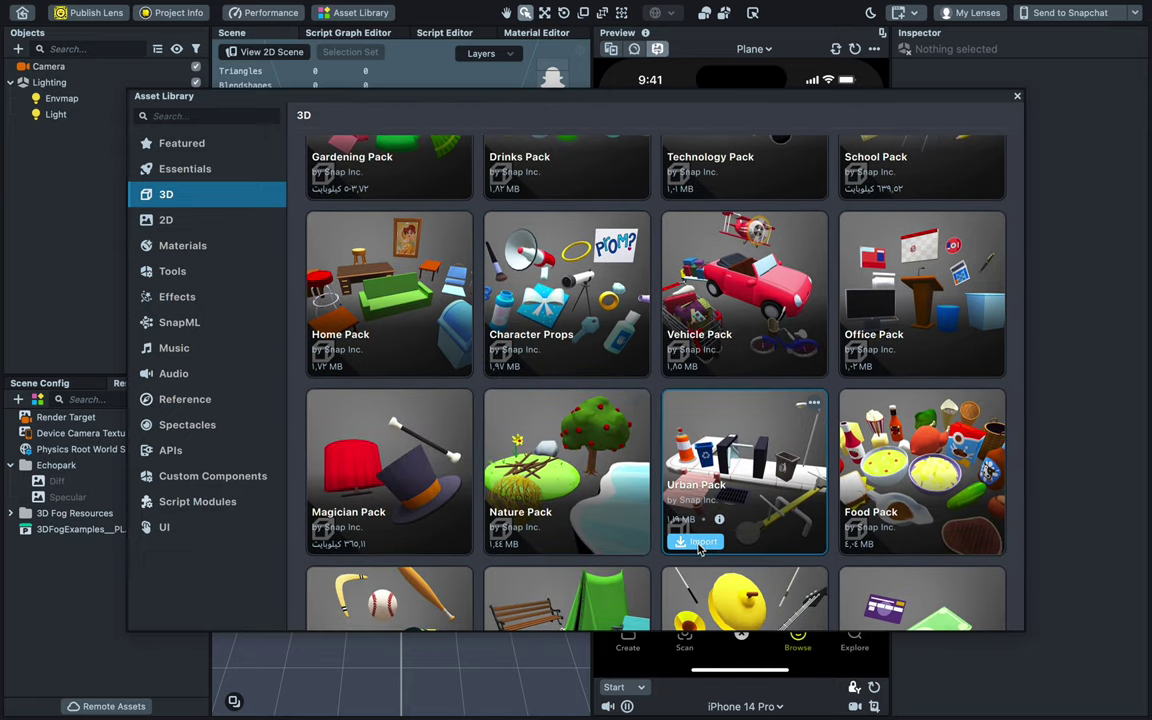
{"action": "left_click", "coordinate": [699, 542]}
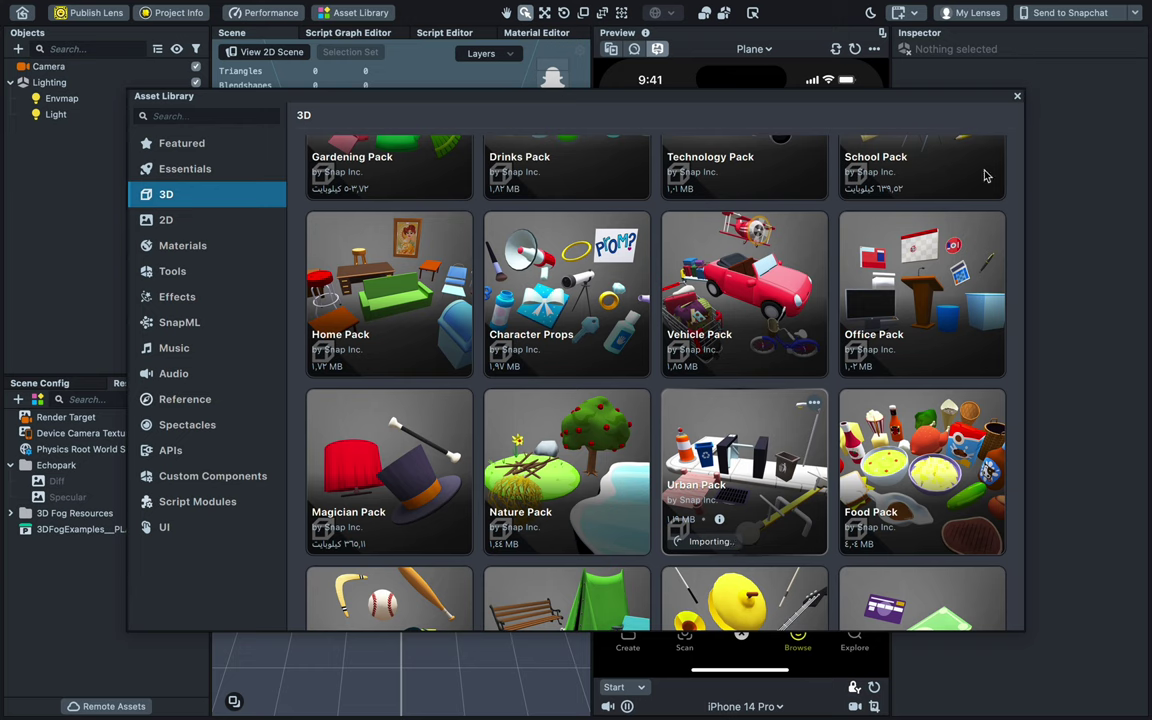
{"action": "left_click", "coordinate": [1017, 98]}
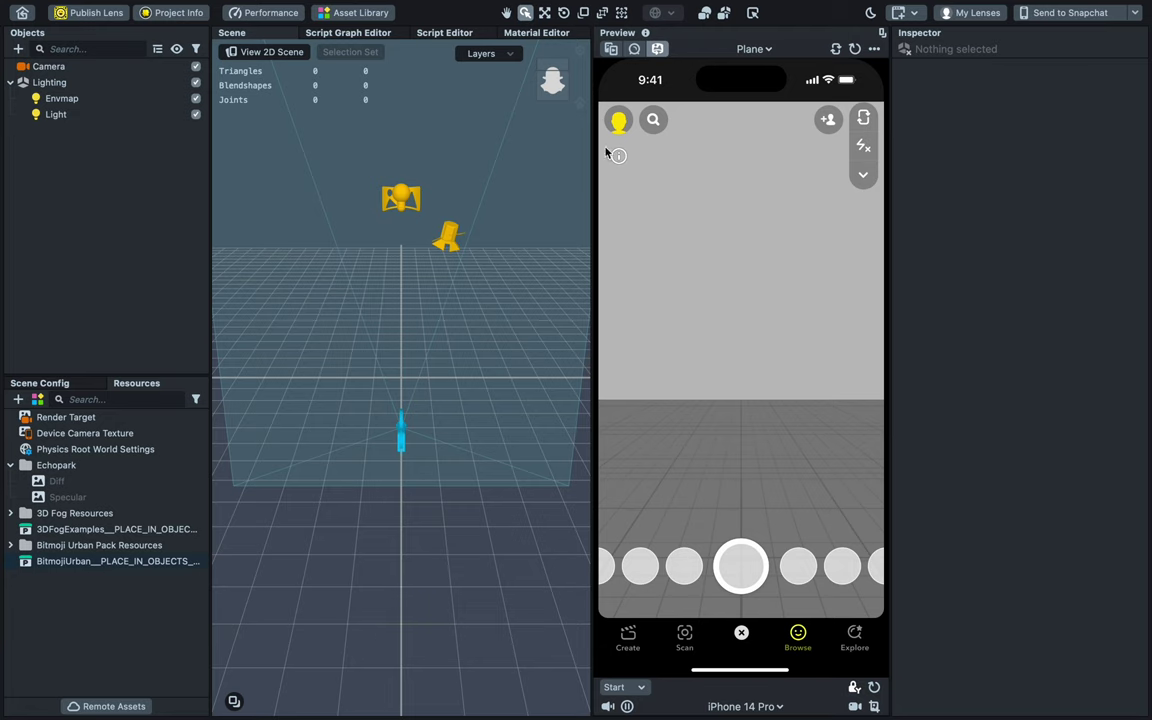
- Add a Device Tracking component to the Camera and set its tracking mode to World
{"action": "left_click", "coordinate": [49, 67]}
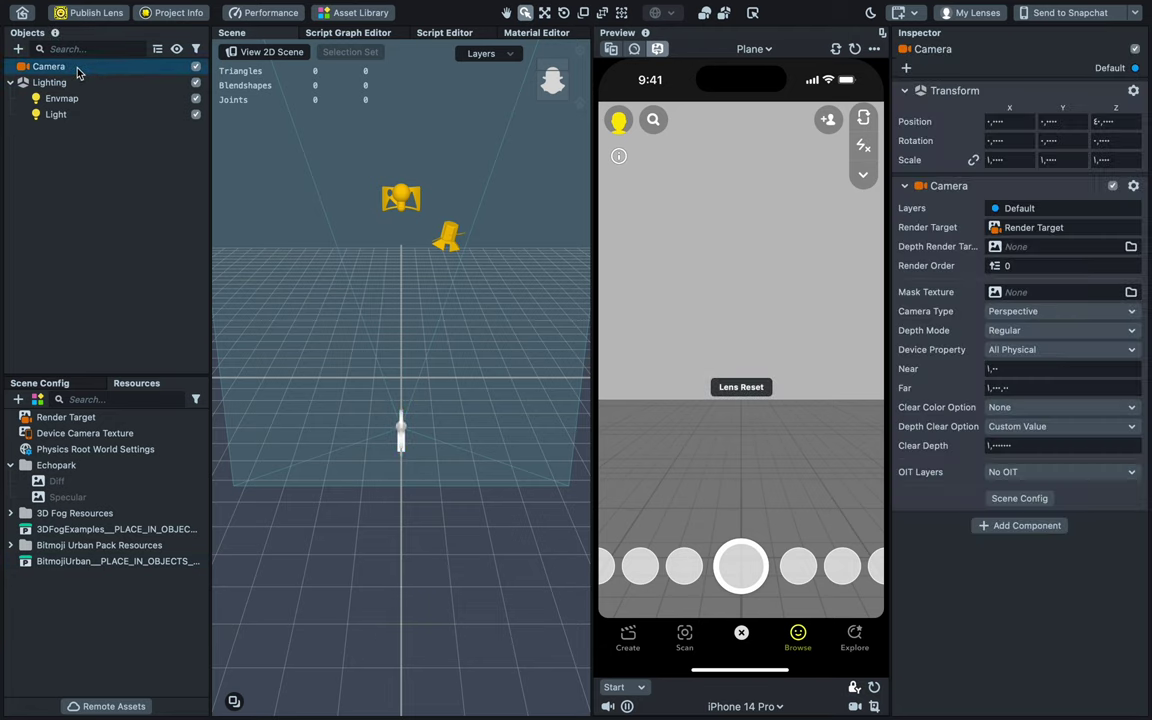
{"action": "left_click", "coordinate": [1027, 532]}
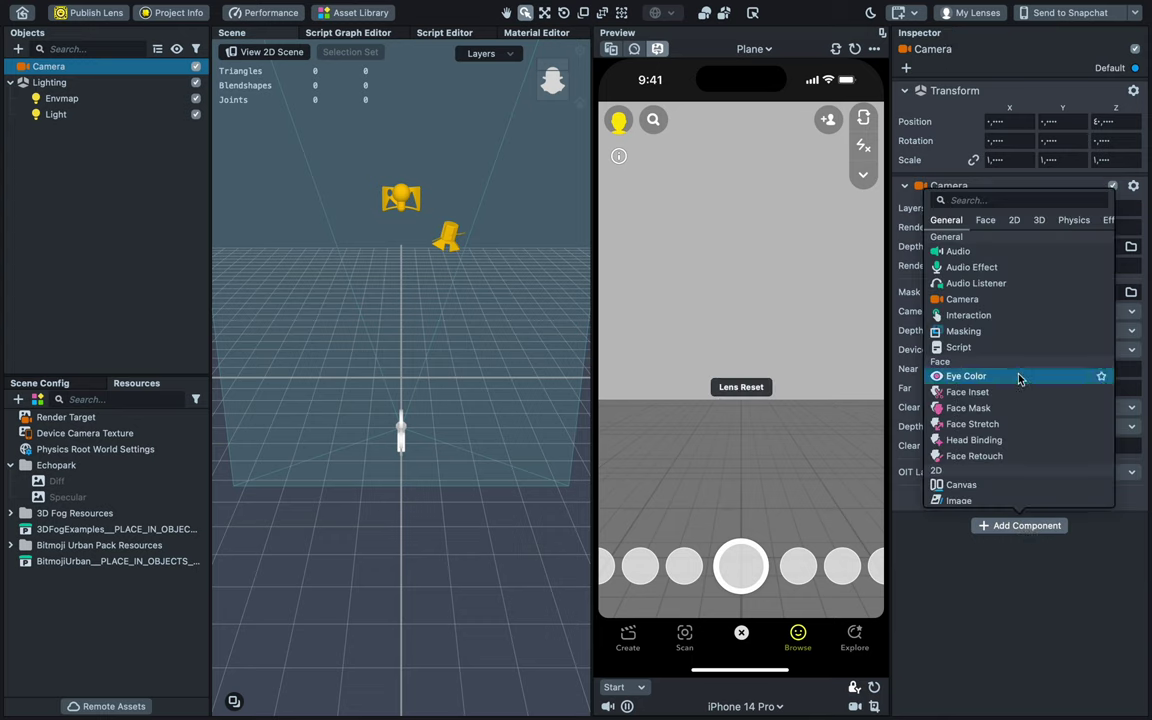
{"action": "scroll", "coordinate": [1003, 346], "scroll_direction": "down", "scroll_amount": 4}
{"action": "scroll", "coordinate": [1003, 346], "scroll_direction": "down", "scroll_amount": 2}
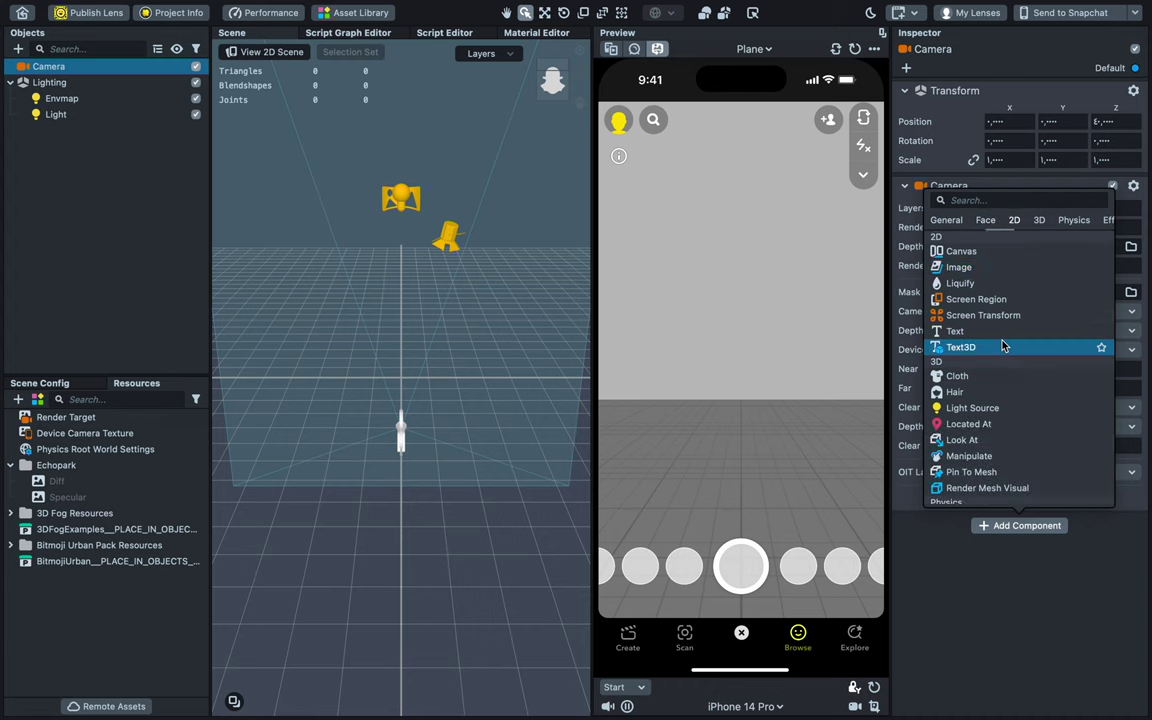
{"action": "scroll", "coordinate": [1003, 346], "scroll_direction": "down", "scroll_amount": 8}
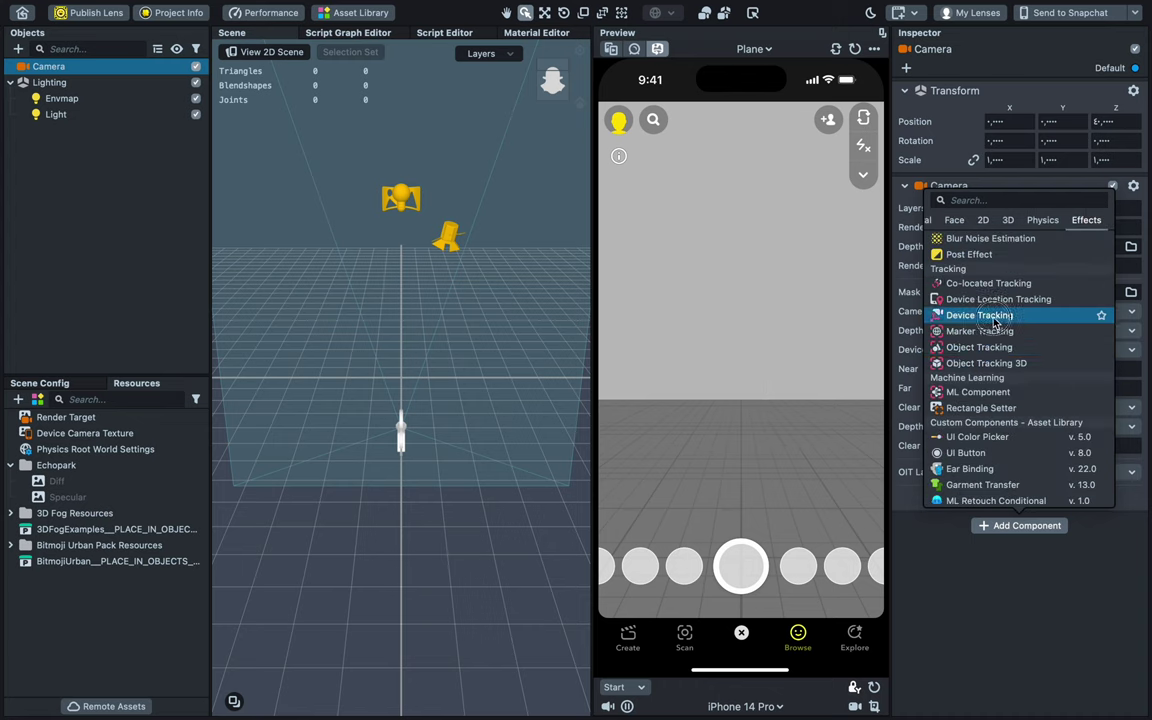
{"action": "left_click", "coordinate": [980, 315]}
{"action": "left_click", "coordinate": [1013, 207]}
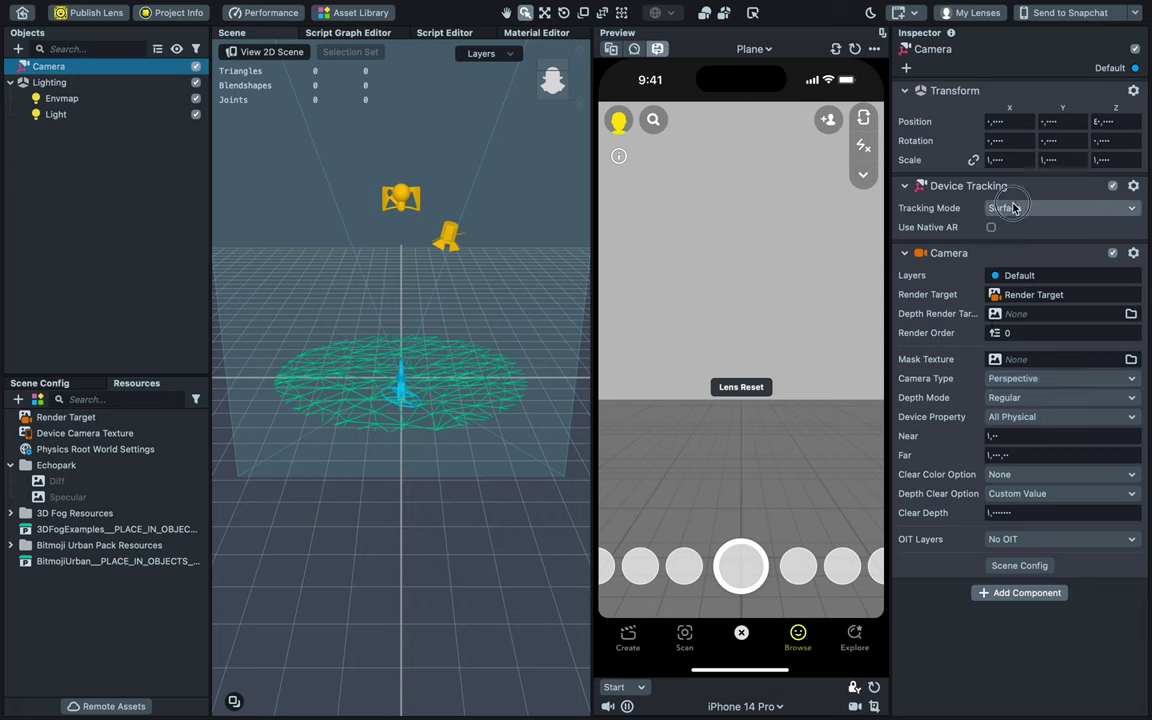
{"action": "left_click", "coordinate": [1015, 210]}
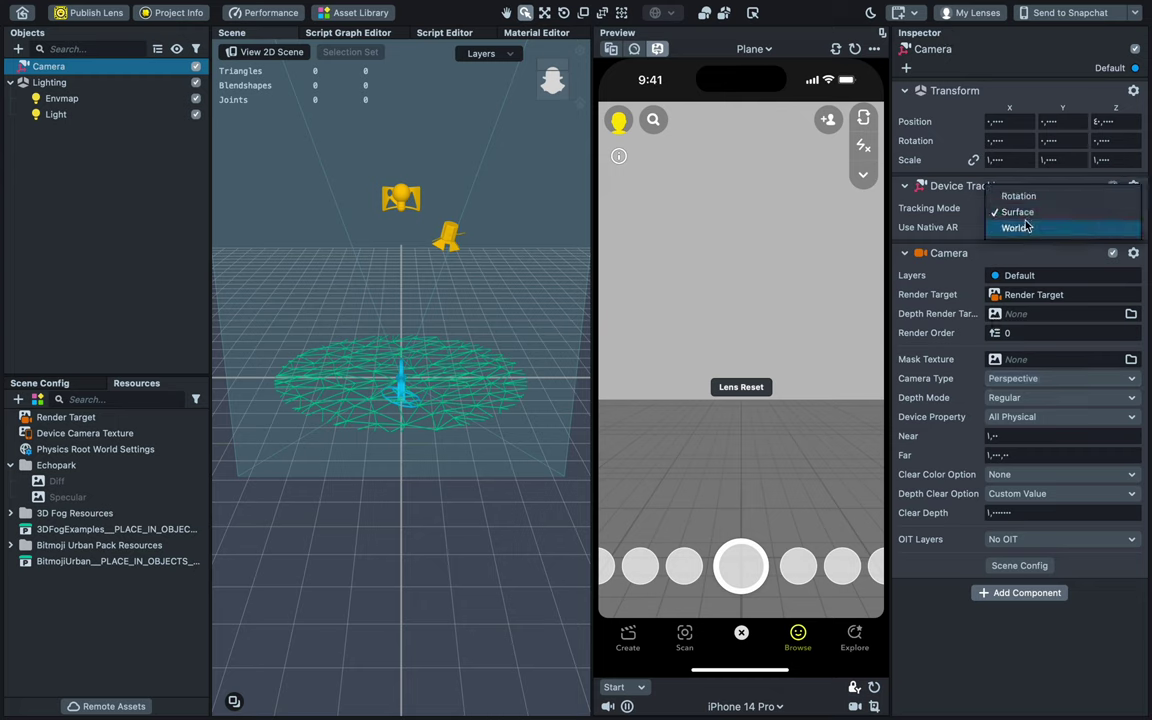
{"action": "left_click", "coordinate": [1017, 227]}
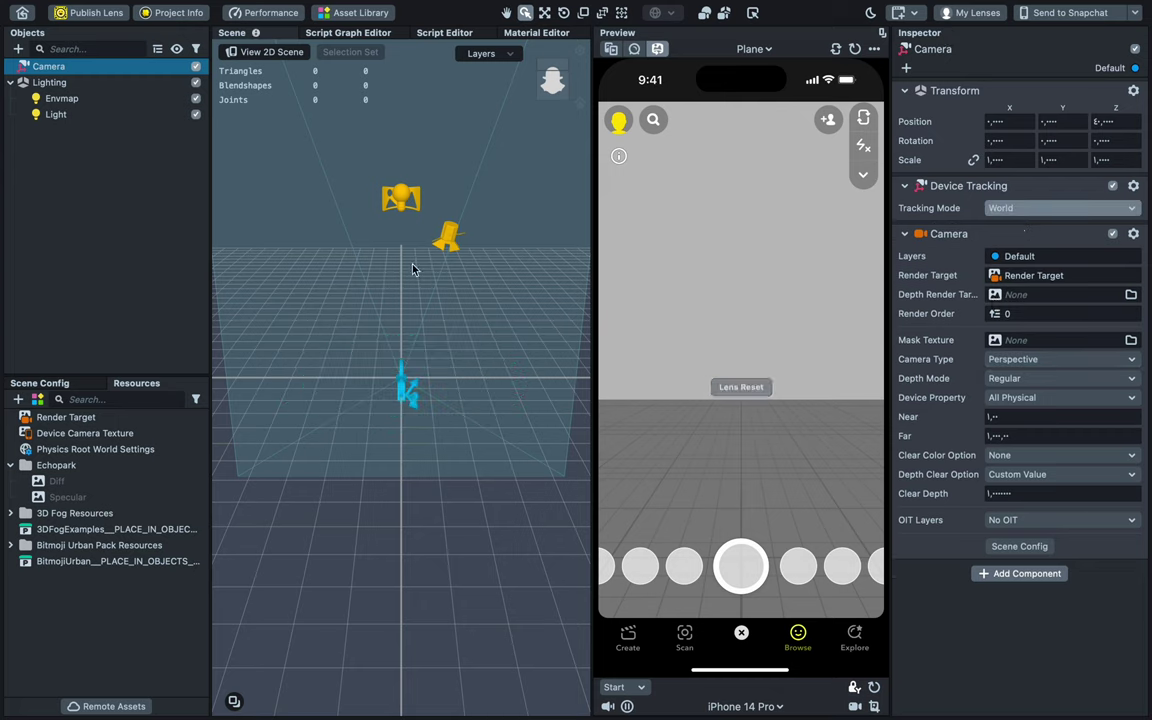
- Place the BitmojiUrban prefab in the scene's object hierarchy and scale it up uniformly to about 3.22
{"action": "left_click_drag", "start_coordinate": [96, 564], "coordinate": [98, 329]}
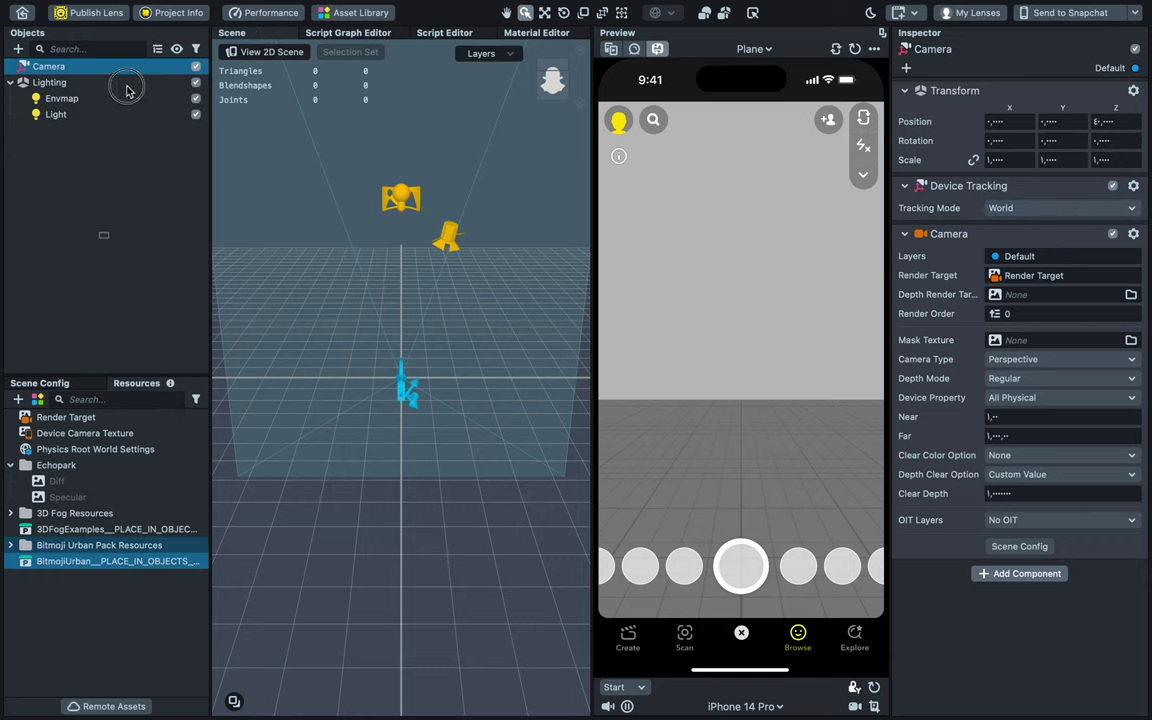
{"action": "left_click_drag", "start_coordinate": [121, 86], "coordinate": [121, 80]}
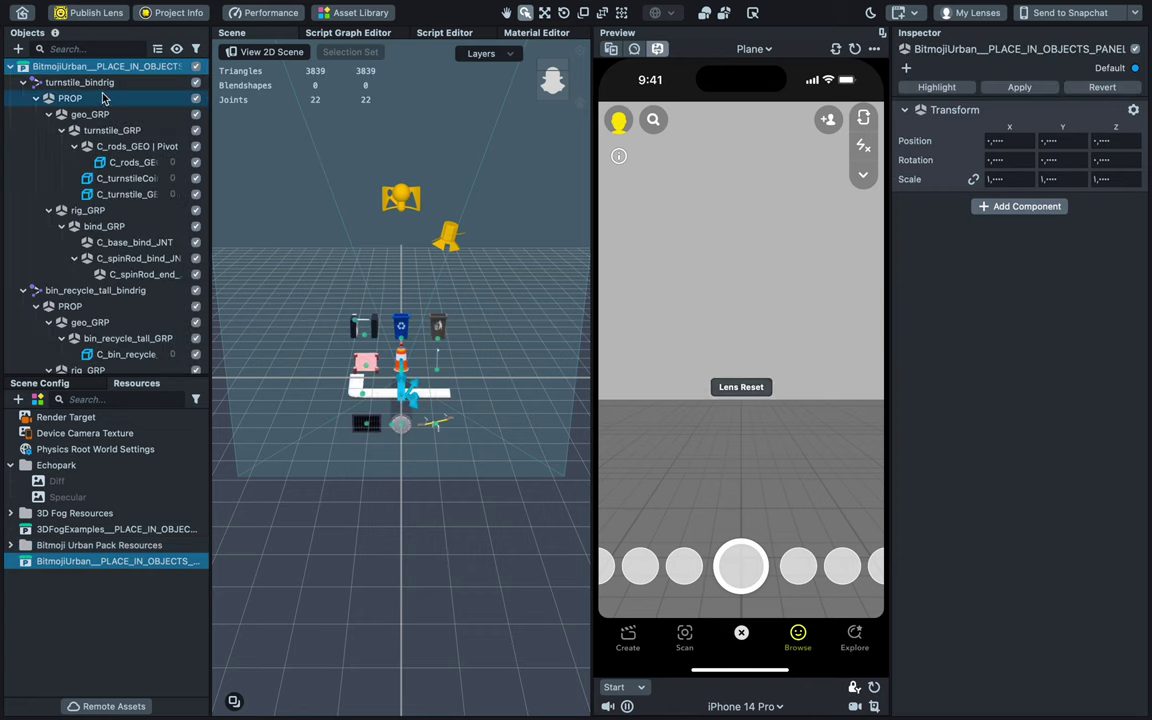
{"action": "double_click", "coordinate": [98, 67]}
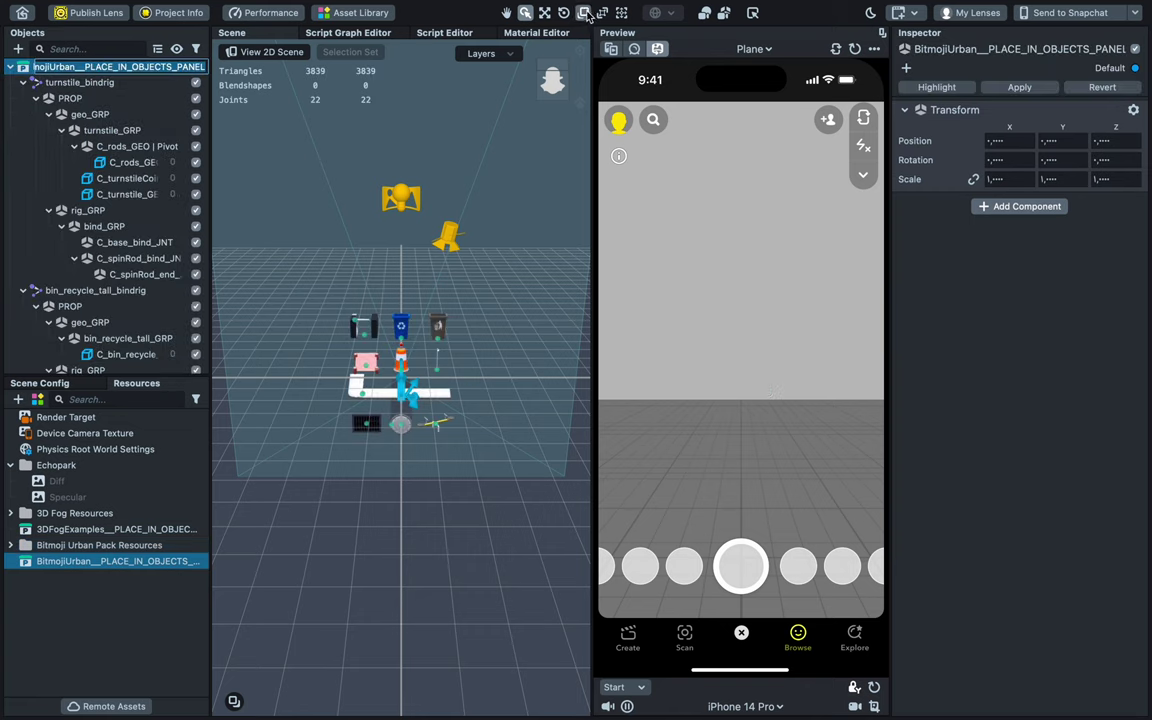
{"action": "left_click_drag", "start_coordinate": [405, 385], "coordinate": [360, 375]}
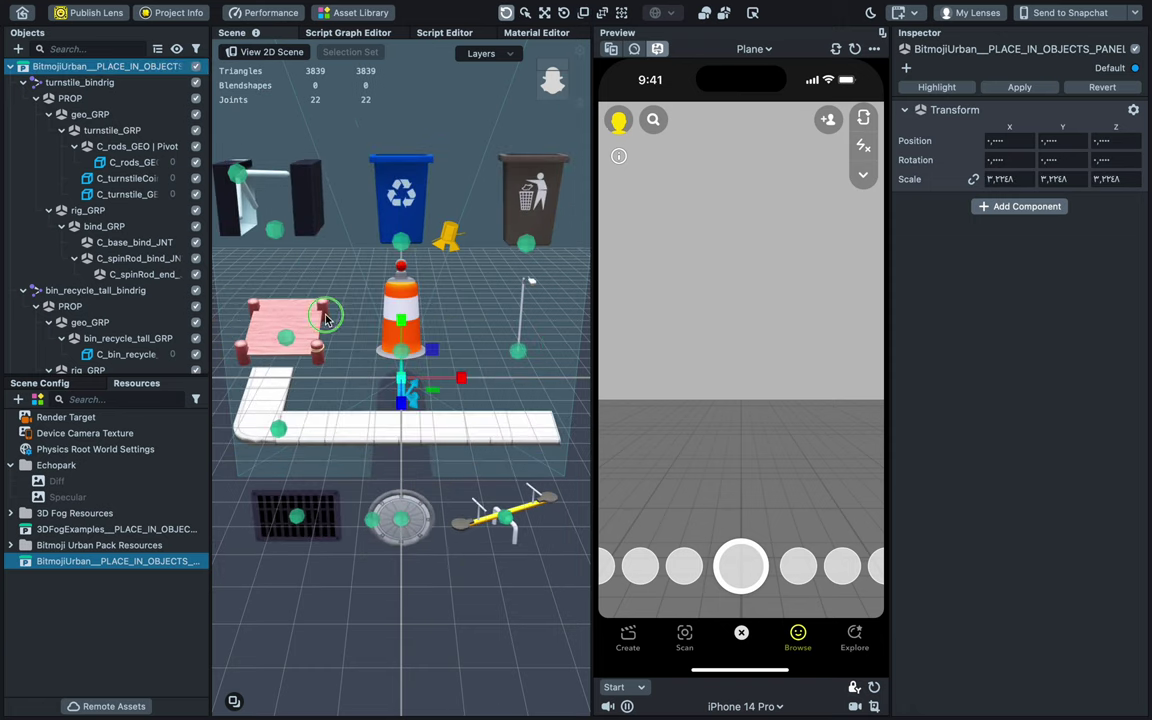
- Move the BitmojiUrban prefab away from the camera to a Z position of about -131
{"action": "scroll", "coordinate": [323, 318], "scroll_direction": "down", "scroll_amount": 10}
{"action": "key", "text": "w"}
{"action": "left_click_drag", "start_coordinate": [453, 378], "coordinate": [376, 402]}
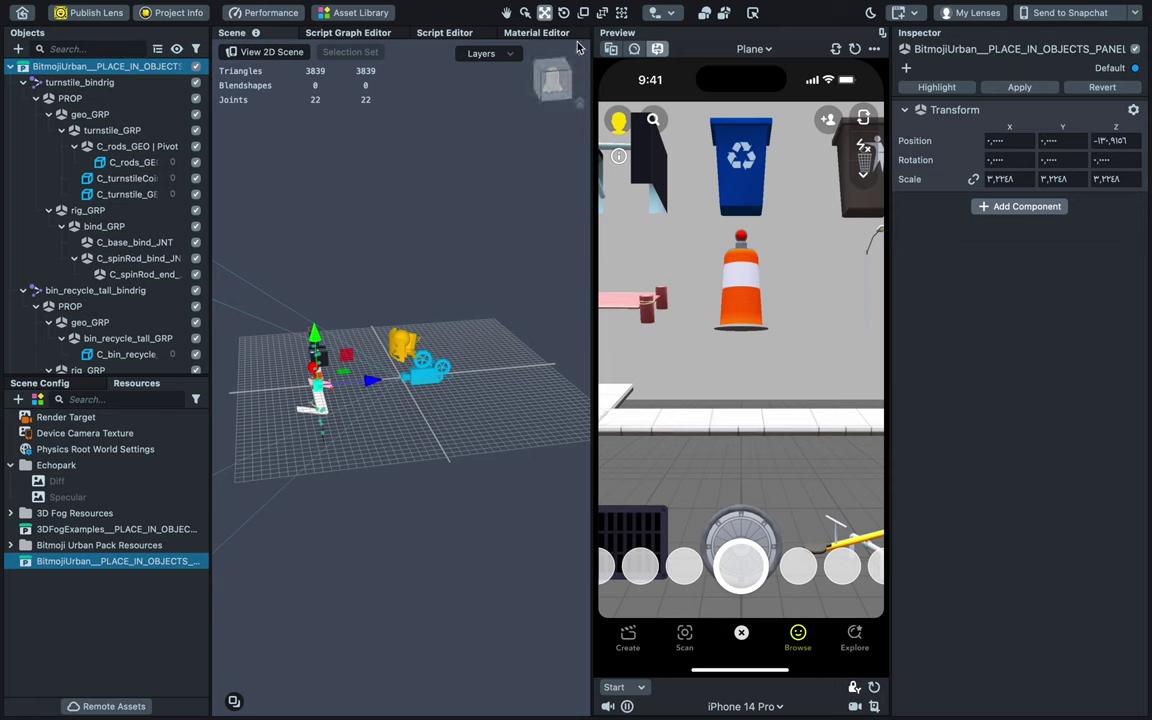
{"action": "left_click_drag", "start_coordinate": [512, 332], "coordinate": [404, 325]}
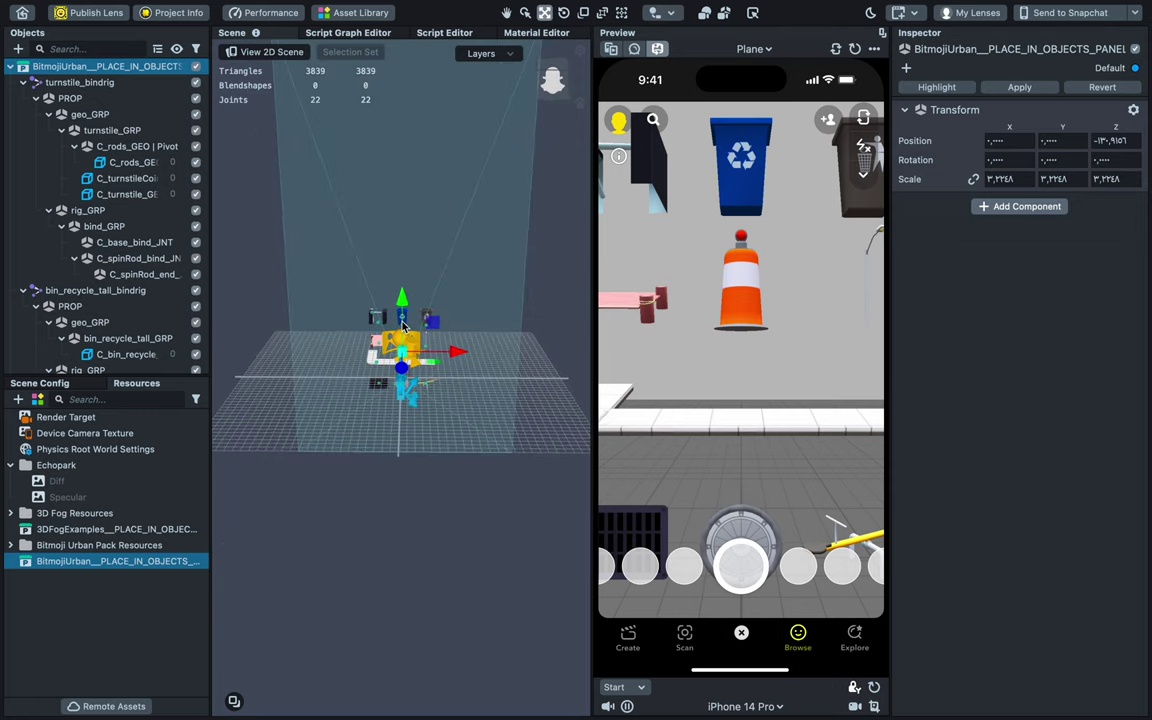
- Collapse the hierarchies of all the individual props inside the BitmojiUrban prefab, from turnstile_bindrig to seesaw_bindrig
{"action": "left_click", "coordinate": [23, 82]}
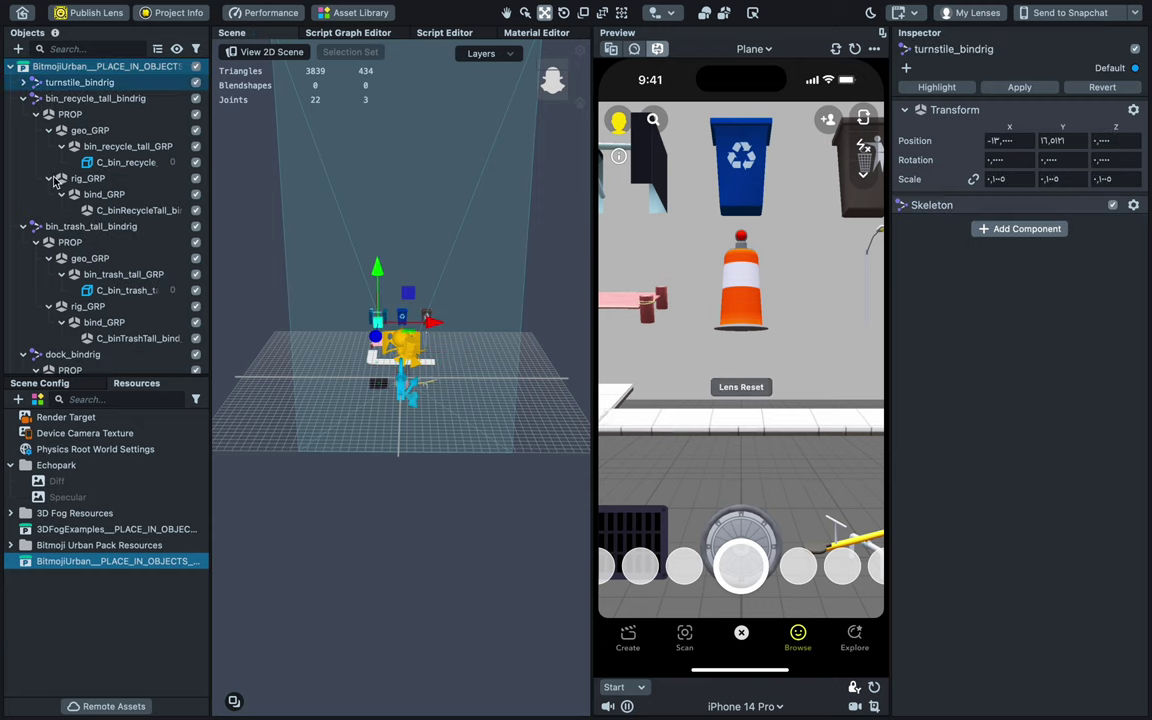
{"action": "left_click", "coordinate": [23, 98]}
{"action": "left_click", "coordinate": [23, 114]}
{"action": "left_click", "coordinate": [23, 130]}
{"action": "left_click", "coordinate": [23, 146]}
{"action": "left_click", "coordinate": [23, 162]}
{"action": "left_click", "coordinate": [23, 178]}
{"action": "left_click", "coordinate": [23, 194]}
{"action": "left_click", "coordinate": [23, 210]}
{"action": "left_click", "coordinate": [23, 226]}
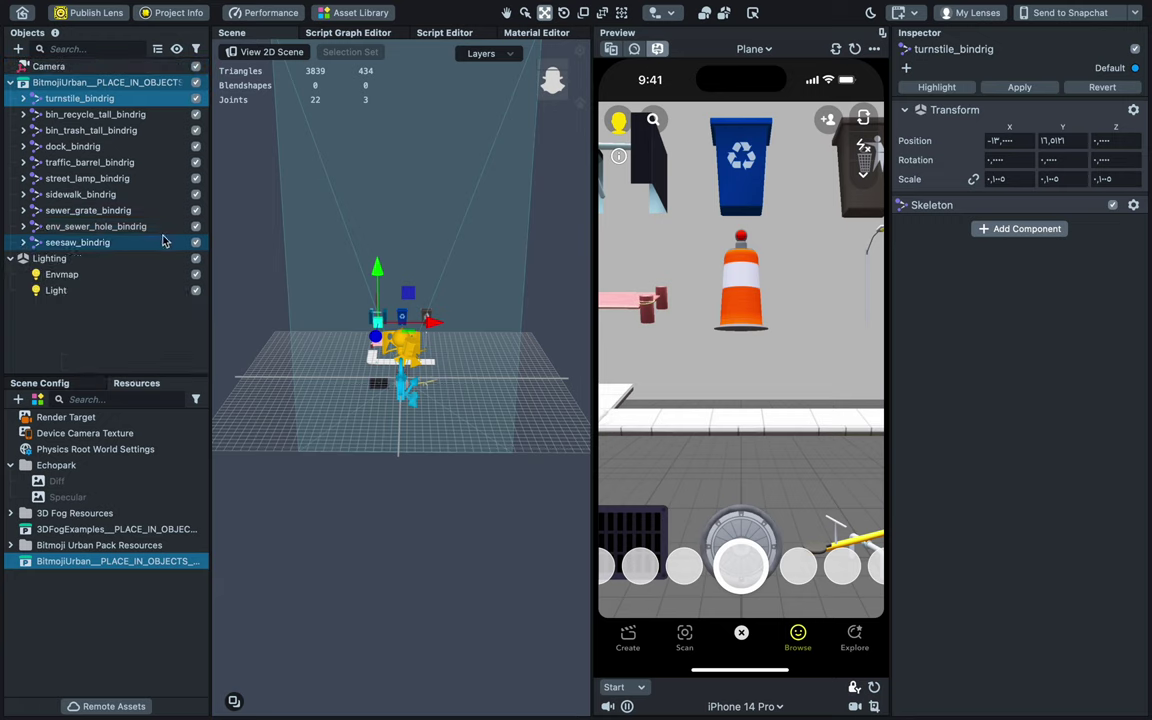
- Disable every prop in the BitmojiUrban prefab except street_lamp_bindrig and sidewalk_bindrig
{"action": "left_click", "coordinate": [196, 243]}
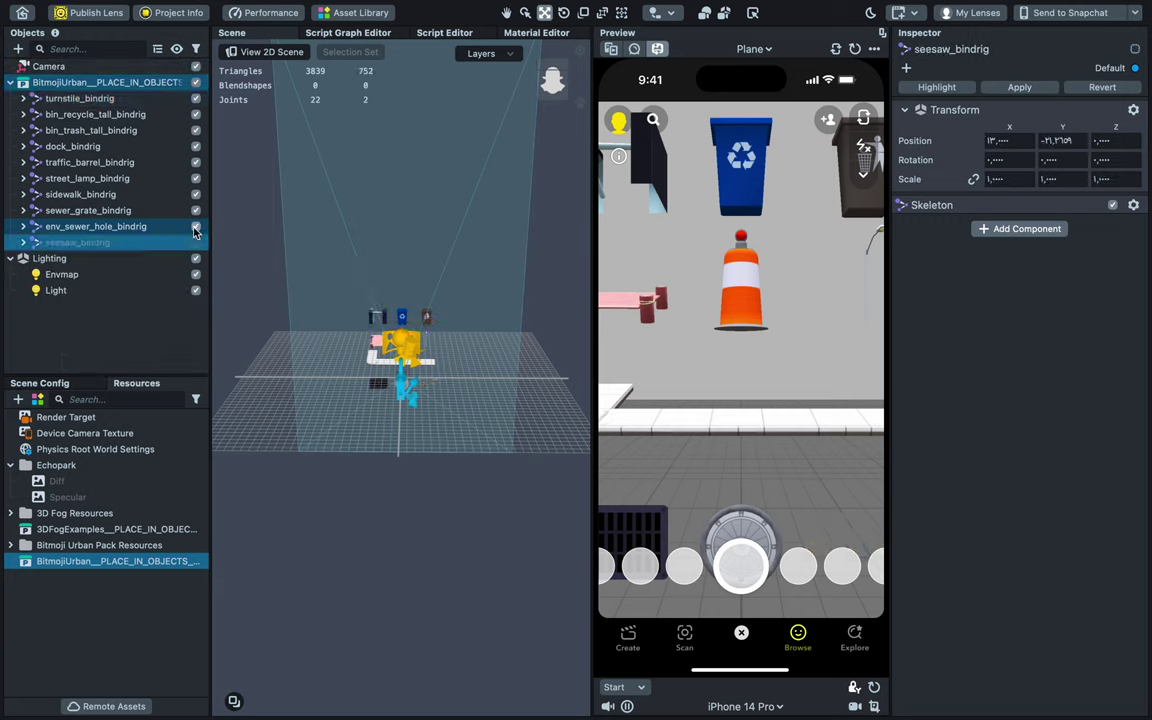
{"action": "left_click", "coordinate": [196, 227]}
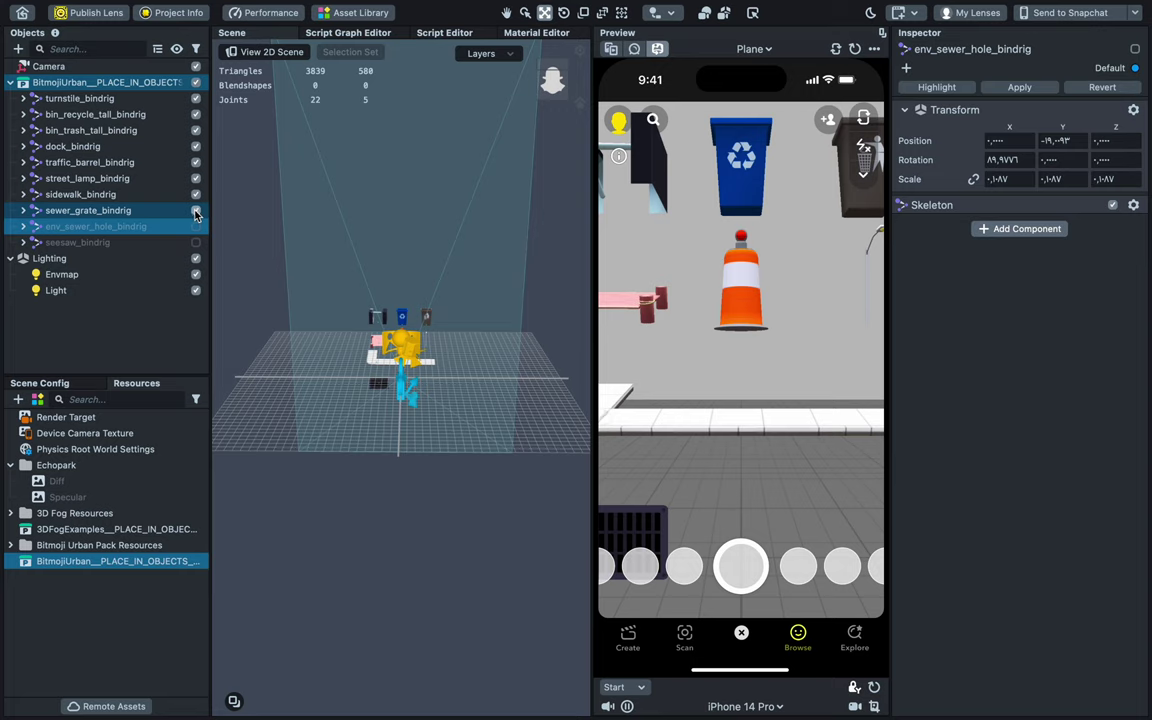
{"action": "left_click", "coordinate": [196, 211]}
{"action": "left_click", "coordinate": [196, 195]}
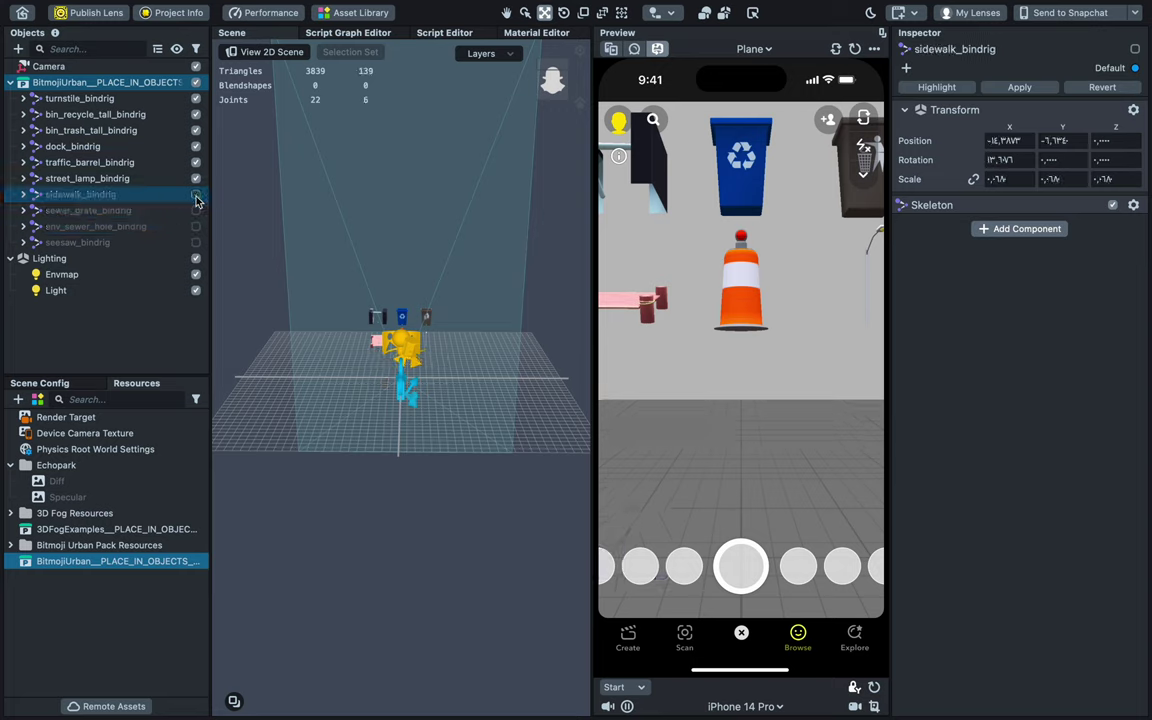
{"action": "left_click", "coordinate": [196, 195]}
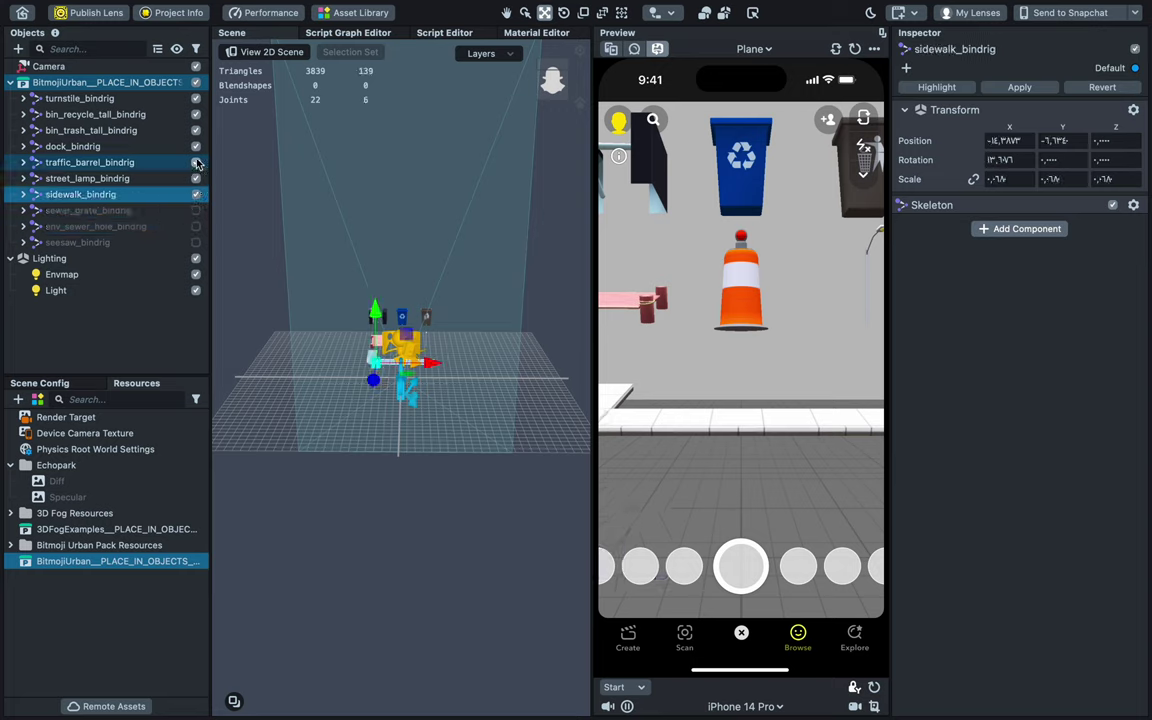
{"action": "left_click", "coordinate": [196, 163]}
{"action": "left_click", "coordinate": [196, 147]}
{"action": "left_click", "coordinate": [196, 126]}
{"action": "left_click", "coordinate": [196, 99]}
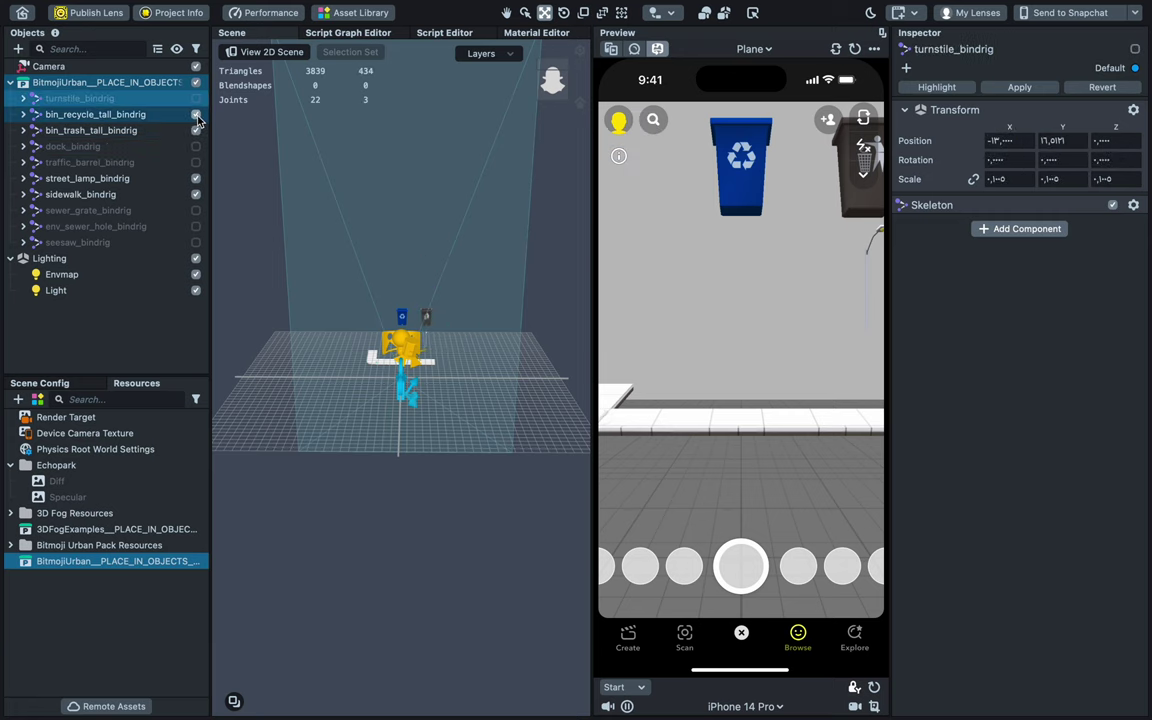
{"action": "left_click", "coordinate": [196, 115]}
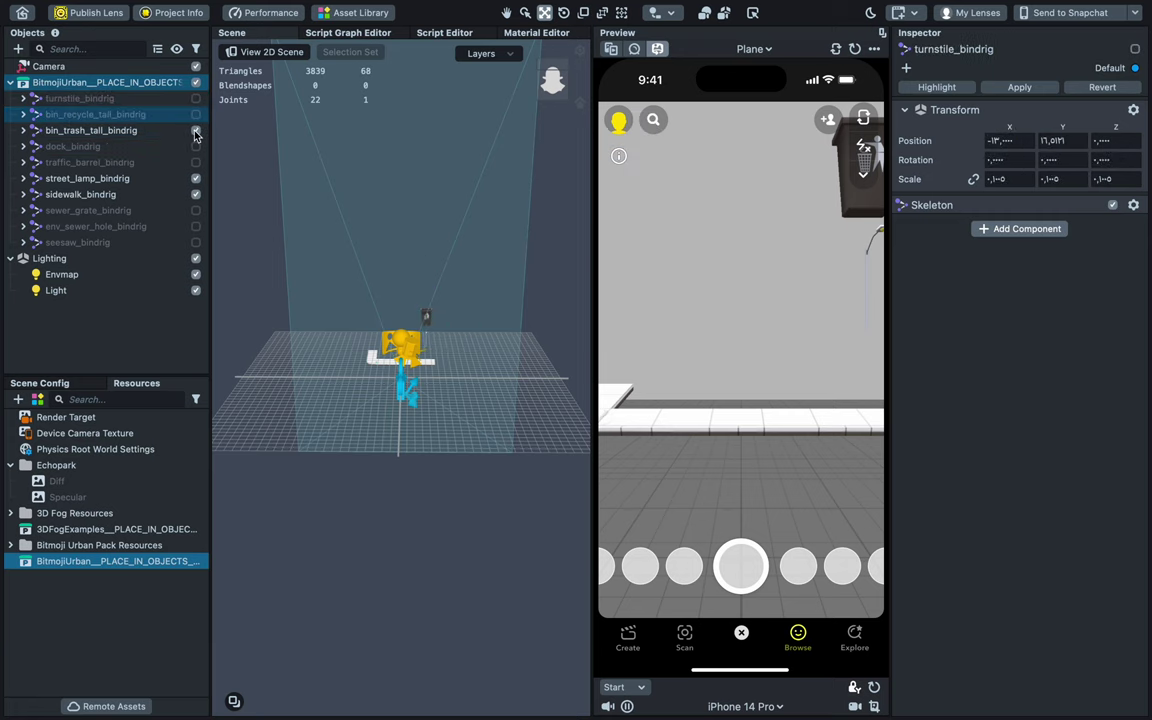
{"action": "left_click", "coordinate": [196, 131]}
- Lower street_lamp_bindrig to a Y position of about -5.79 so its base stands on the sidewalk
{"action": "double_click", "coordinate": [87, 178]}
{"action": "left_click_drag", "start_coordinate": [373, 428], "coordinate": [391, 438]}
{"action": "left_click_drag", "start_coordinate": [725, 368], "coordinate": [682, 303]}
{"action": "left_click", "coordinate": [544, 13]}
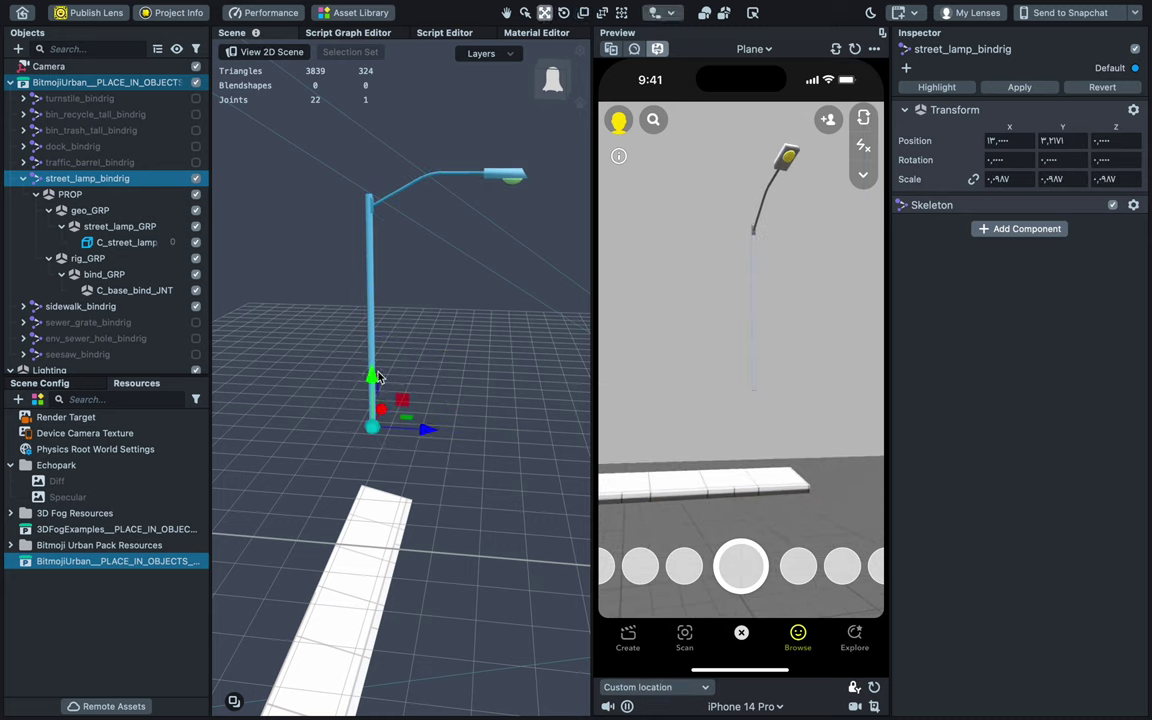
{"action": "left_click_drag", "start_coordinate": [377, 377], "coordinate": [369, 476]}
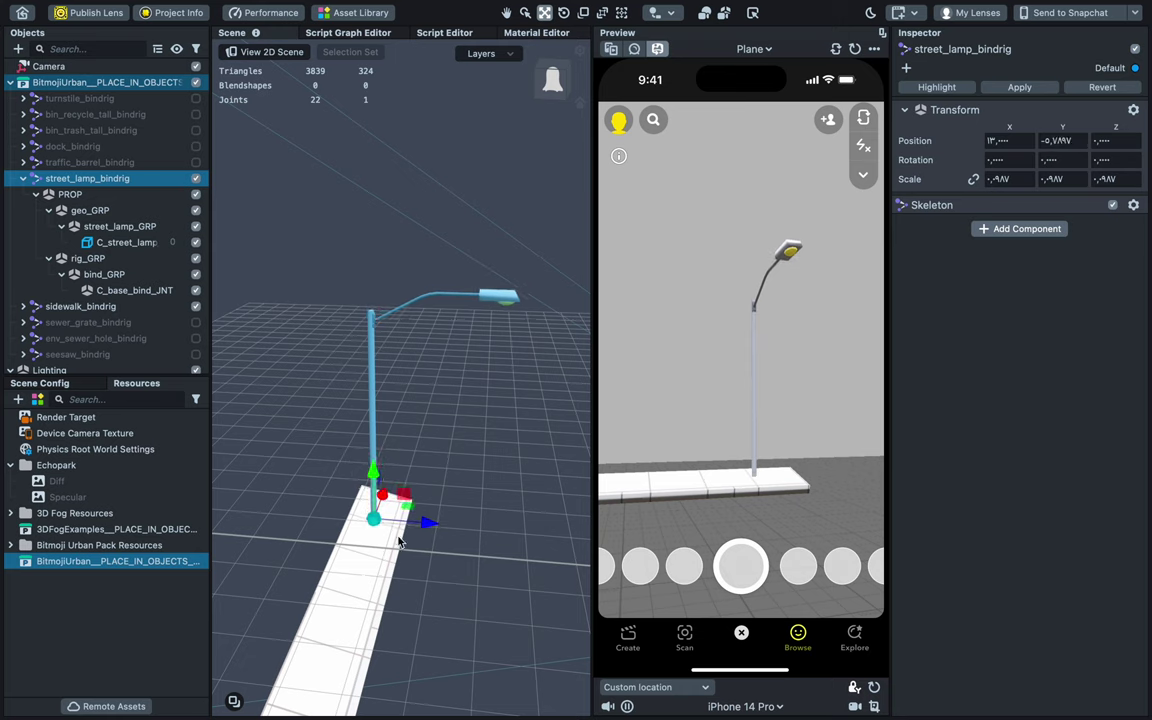
{"action": "left_click_drag", "start_coordinate": [399, 537], "coordinate": [409, 531], "text": "alt"}
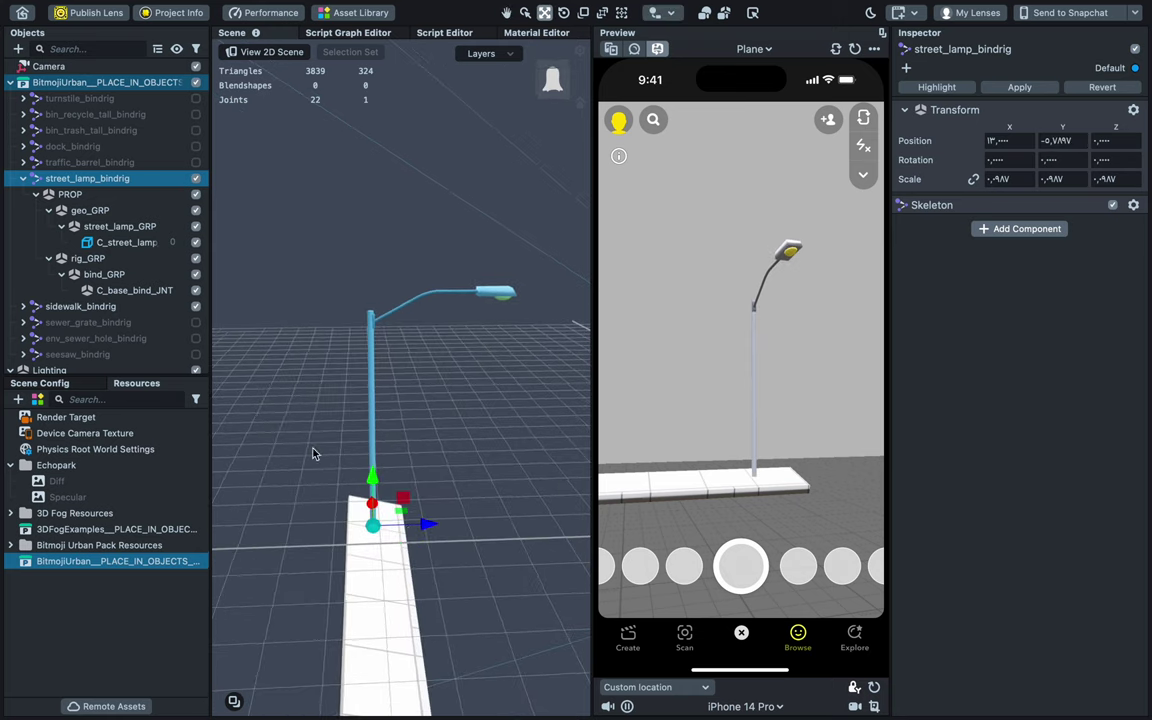
- Collapse the BitmojiUrban prefab's hierarchy and add the 3DFogExamples prefab to the scene objects
{"action": "left_click", "coordinate": [23, 178]}
{"action": "left_click", "coordinate": [10, 82]}
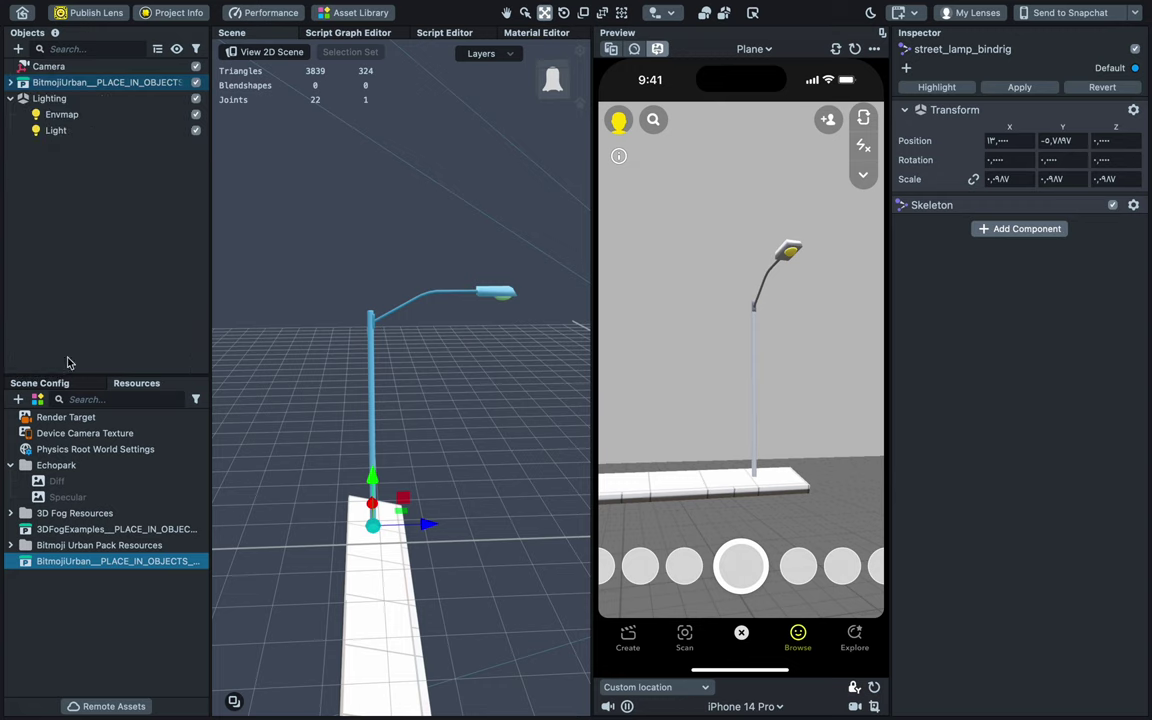
{"action": "left_click", "coordinate": [84, 530]}
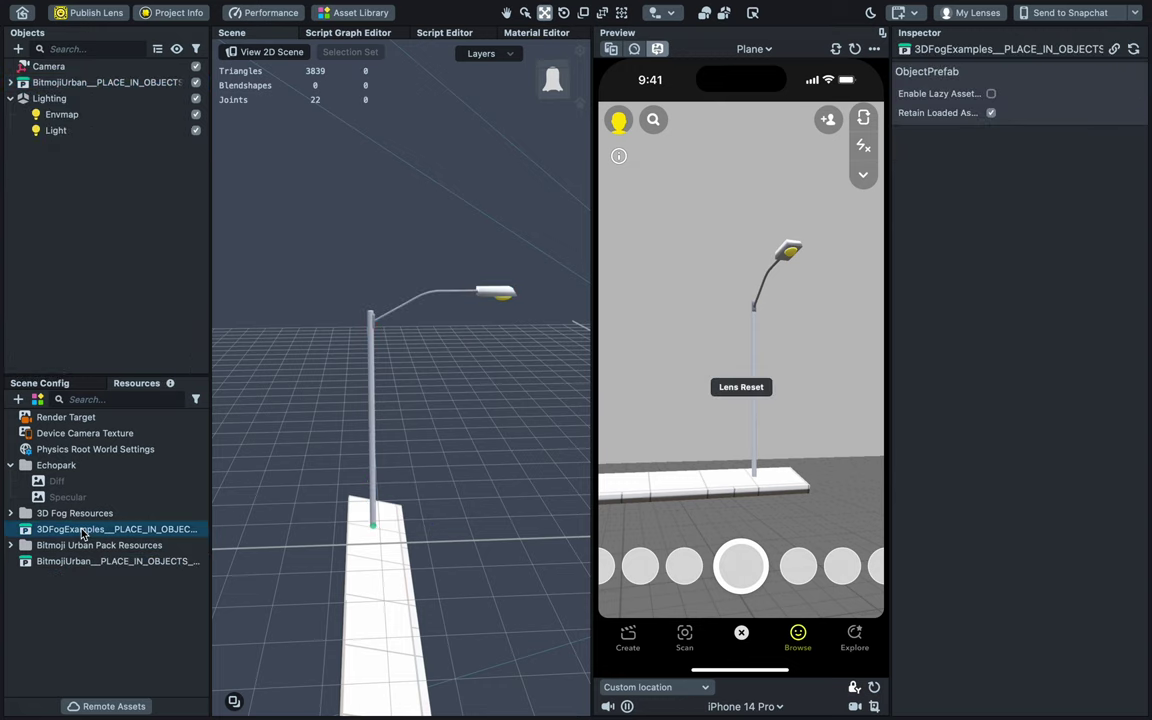
{"action": "left_click_drag", "start_coordinate": [82, 533], "coordinate": [108, 267]}
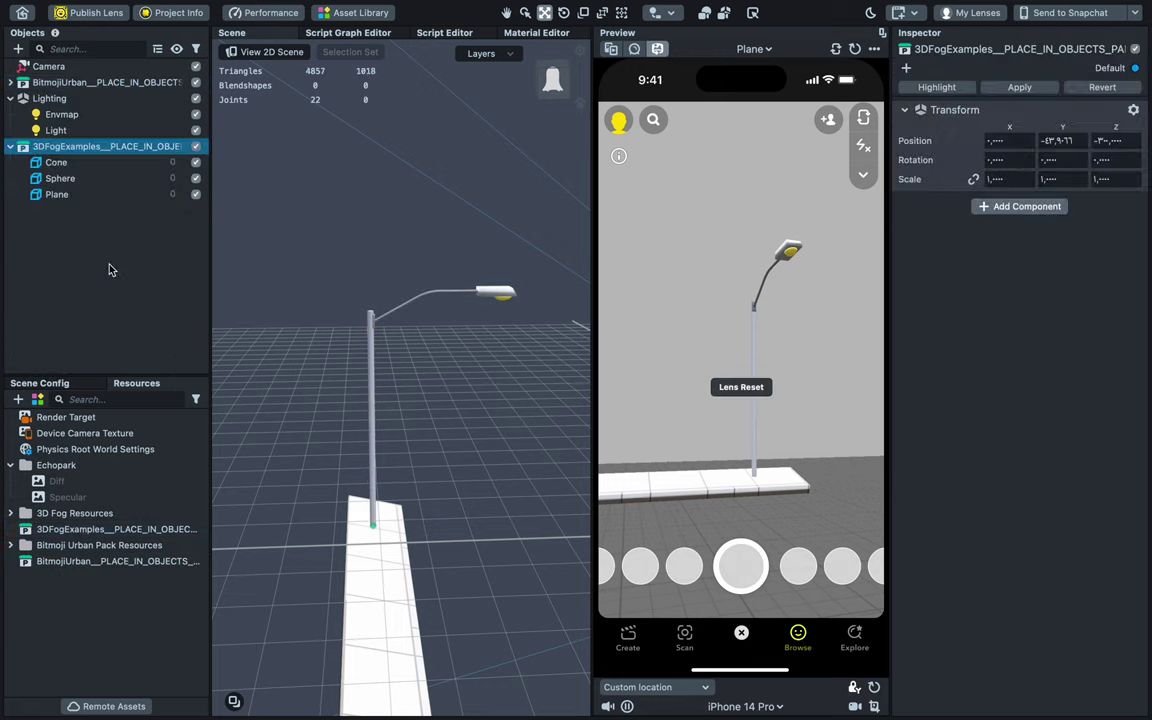
- Disable the Plane and Sphere objects in the 3DFogExamples prefab, leaving only the Cone enabled
{"action": "left_click", "coordinate": [196, 195]}
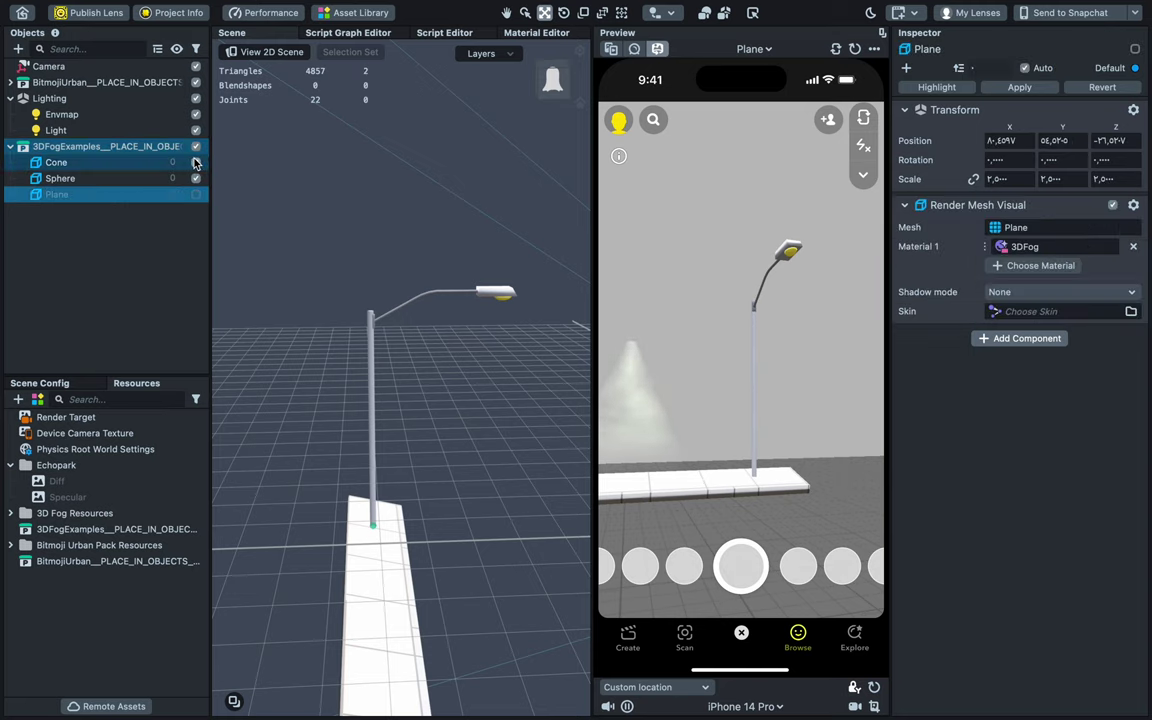
{"action": "left_click", "coordinate": [196, 163]}
{"action": "left_click", "coordinate": [196, 163]}
{"action": "left_click", "coordinate": [196, 179]}
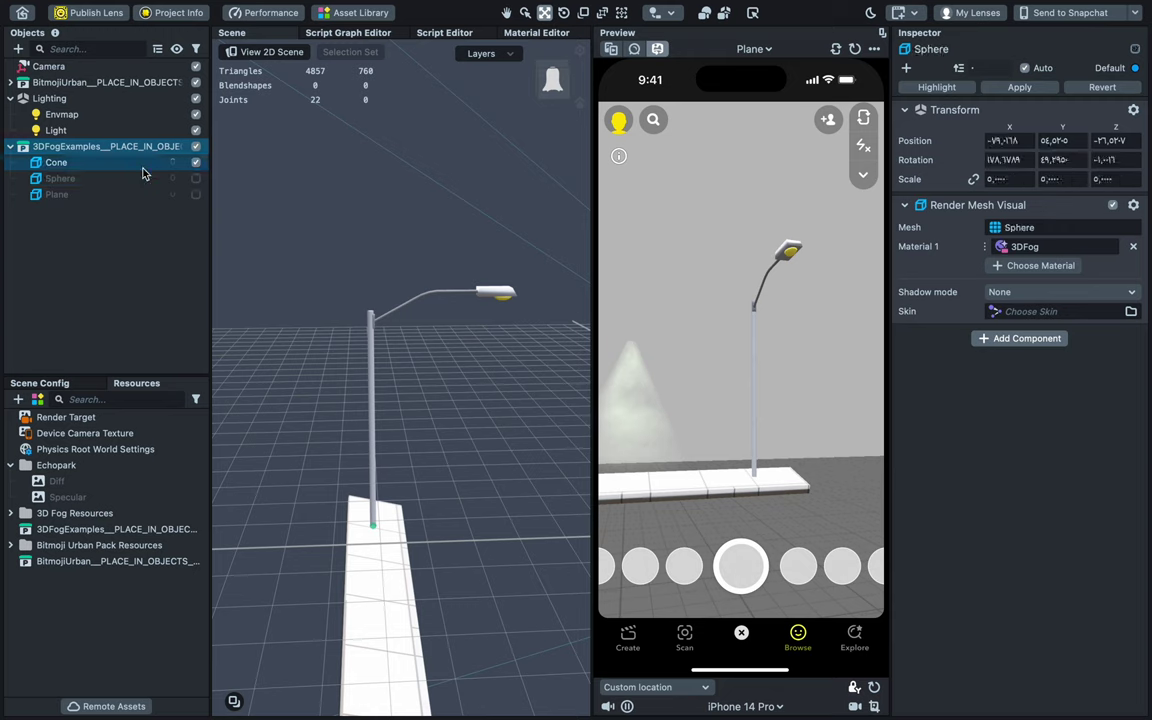
- Move the fog Cone along its Z axis to about 191.6, toward the street lamp
{"action": "double_click", "coordinate": [108, 166]}
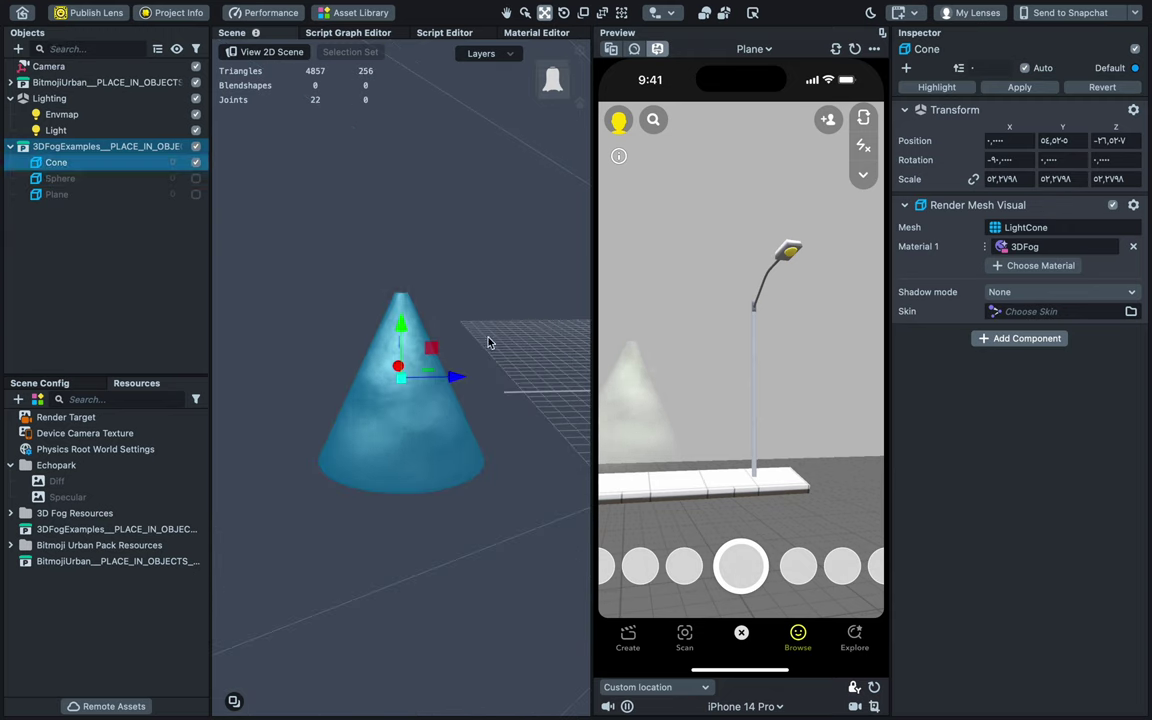
{"action": "scroll", "coordinate": [488, 342], "scroll_direction": "down", "scroll_amount": 3}
{"action": "left_click_drag", "start_coordinate": [452, 379], "coordinate": [601, 374]}
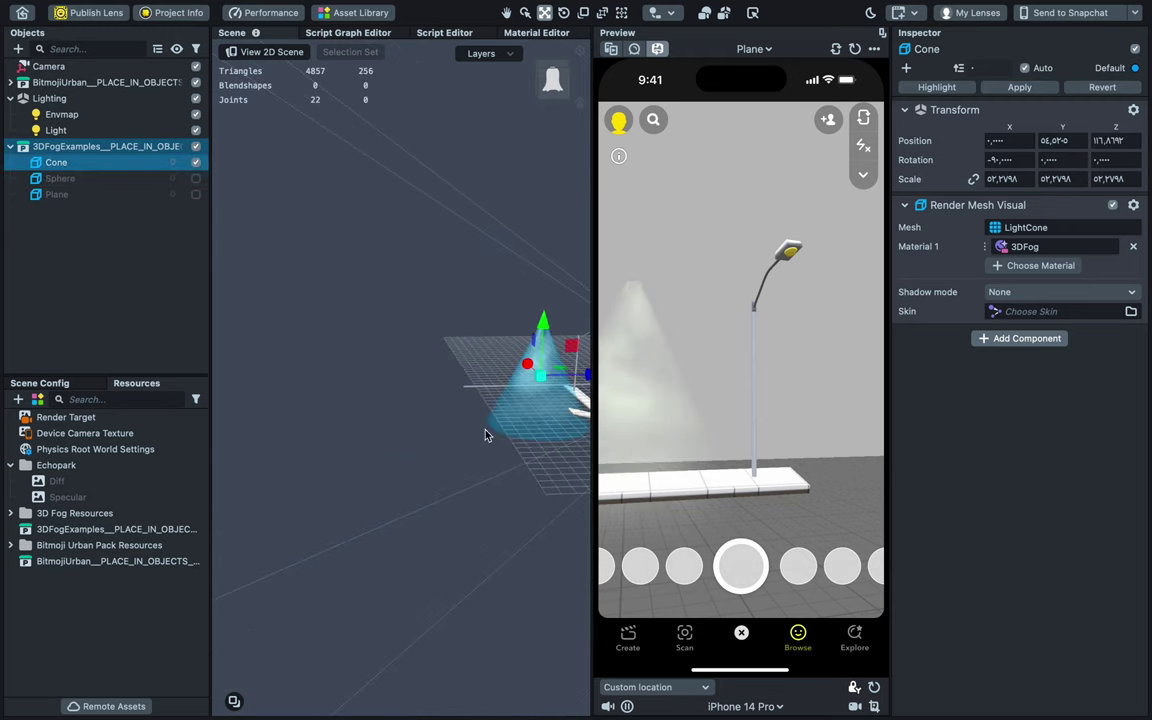
{"action": "scroll", "coordinate": [488, 430], "scroll_direction": "down", "scroll_amount": 3}
{"action": "left_click_drag", "start_coordinate": [525, 380], "coordinate": [574, 378]}
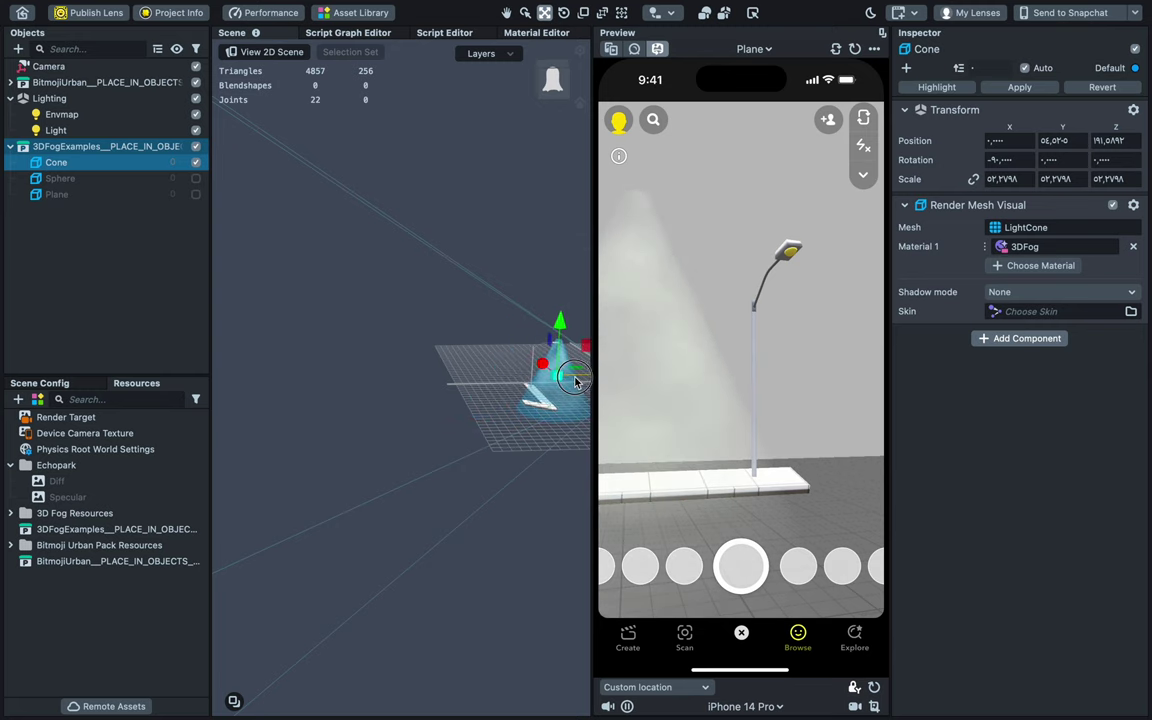
- Place the fog Cone under the lamp head at about X 44.97 and Y 40.78
{"action": "double_click", "coordinate": [85, 164]}
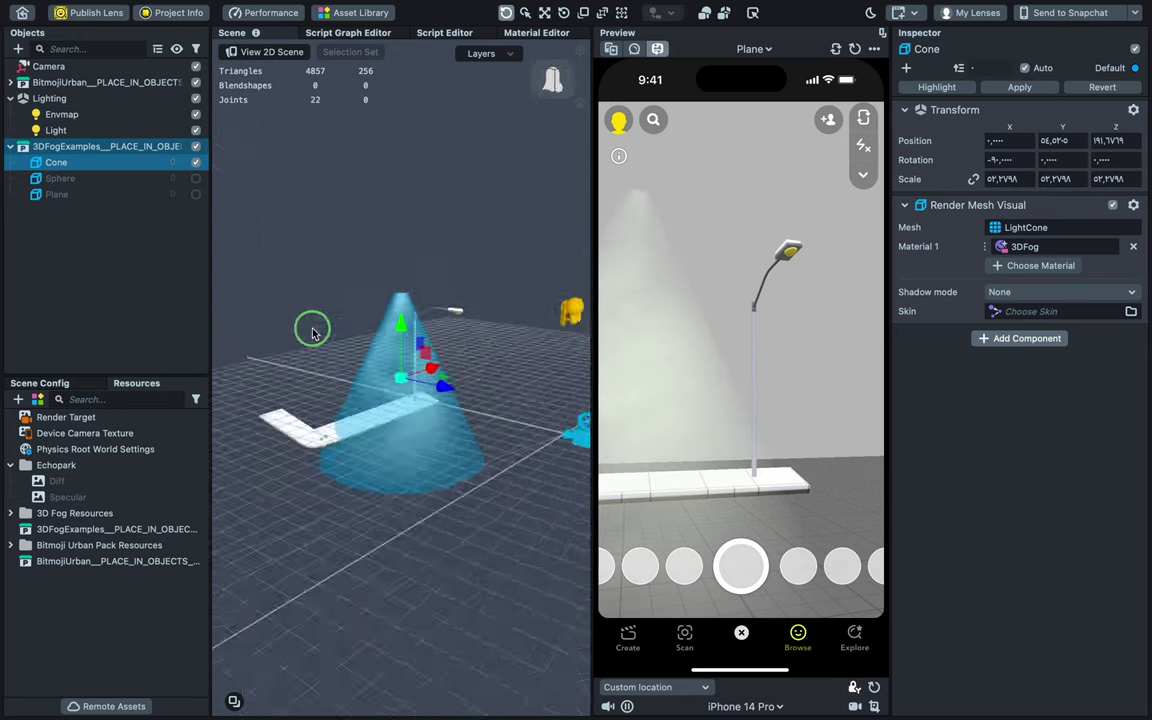
{"action": "left_click_drag", "start_coordinate": [321, 333], "coordinate": [278, 330]}
{"action": "left_click_drag", "start_coordinate": [458, 385], "coordinate": [527, 385]}
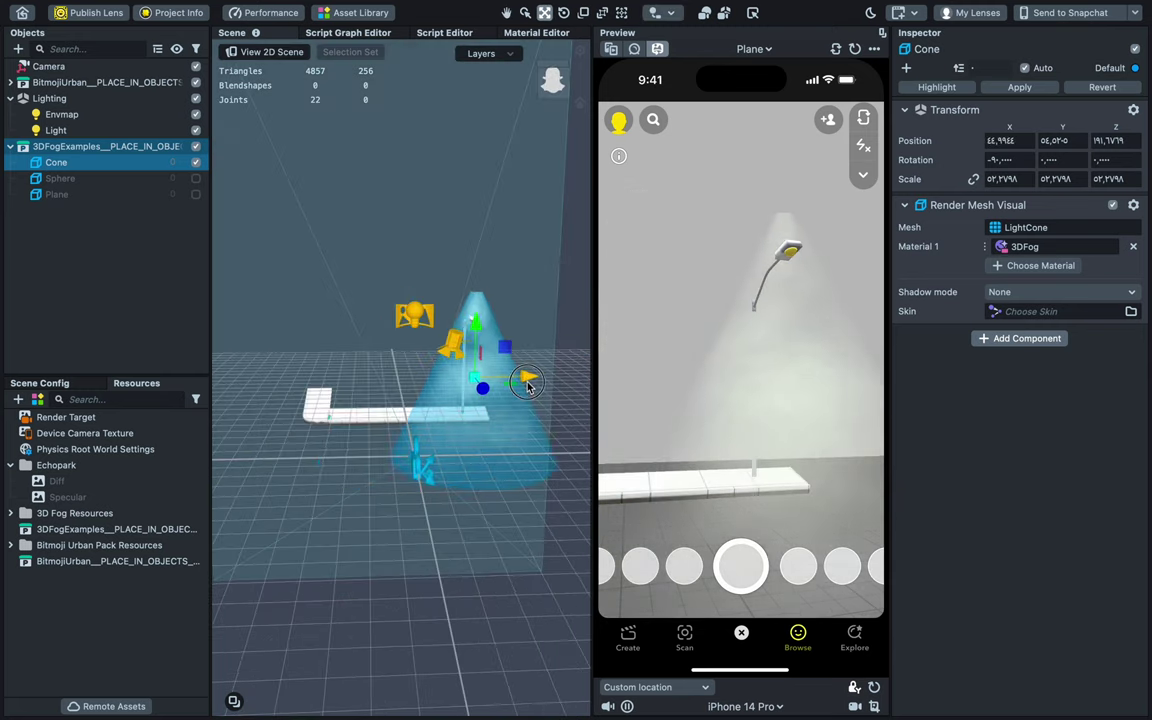
{"action": "left_click_drag", "start_coordinate": [476, 328], "coordinate": [480, 348]}
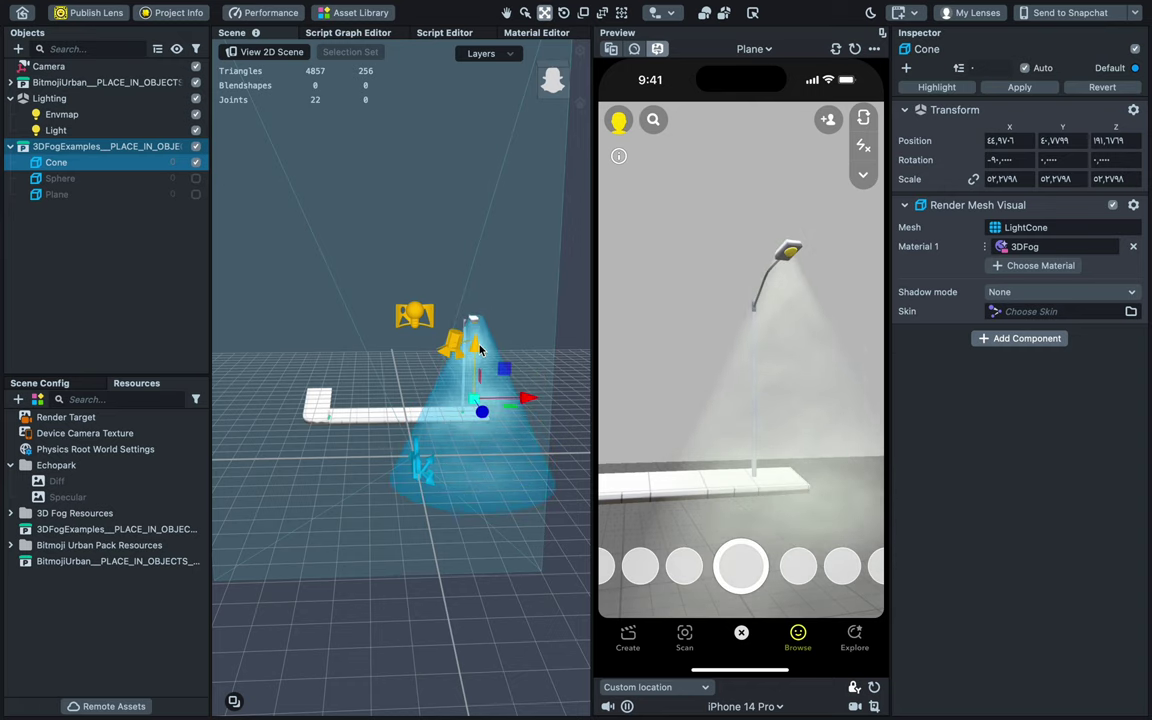
- Scale the fog Cone uniformly to about 31.94 and align its tip with the lamp head at about X 42.05, Y 59.67, Z 200.85
{"action": "left_click", "coordinate": [583, 12]}
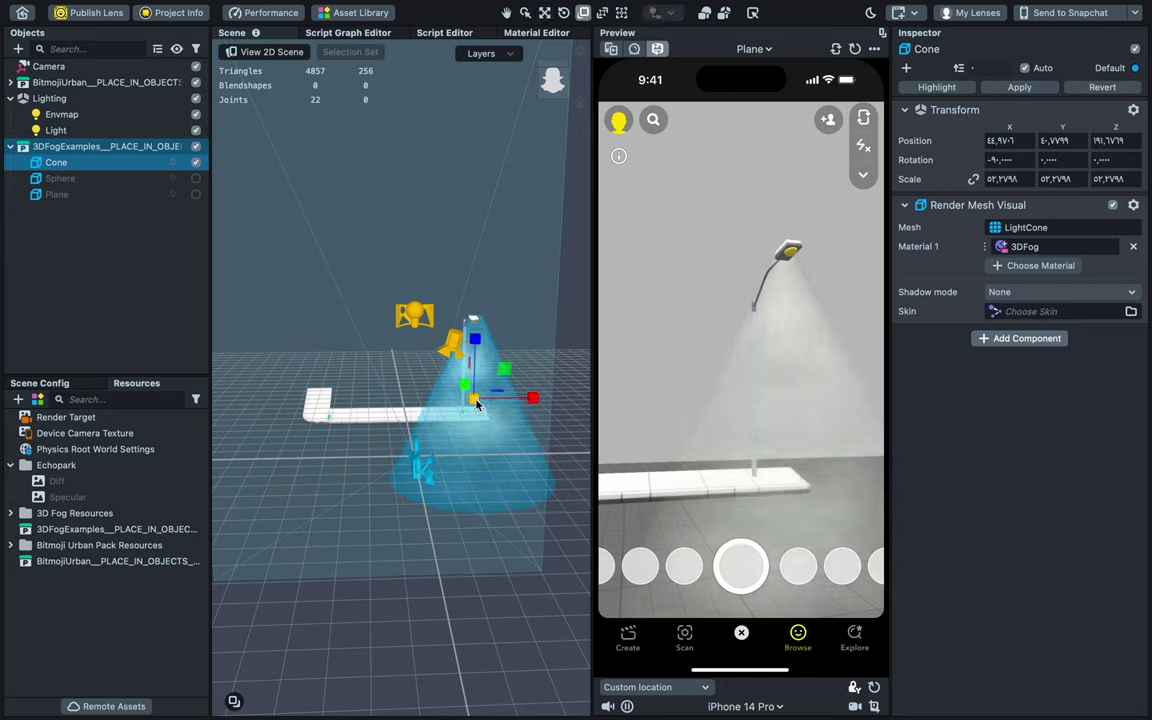
{"action": "left_click_drag", "start_coordinate": [476, 404], "coordinate": [421, 318]}
{"action": "key", "text": "w"}
{"action": "left_click_drag", "start_coordinate": [464, 370], "coordinate": [477, 370]}
{"action": "double_click", "coordinate": [66, 163]}
{"action": "scroll", "coordinate": [379, 372], "scroll_direction": "up", "scroll_amount": 3}
{"action": "left_click_drag", "start_coordinate": [402, 324], "coordinate": [368, 328]}
{"action": "left_click_drag", "start_coordinate": [448, 360], "coordinate": [387, 371]}
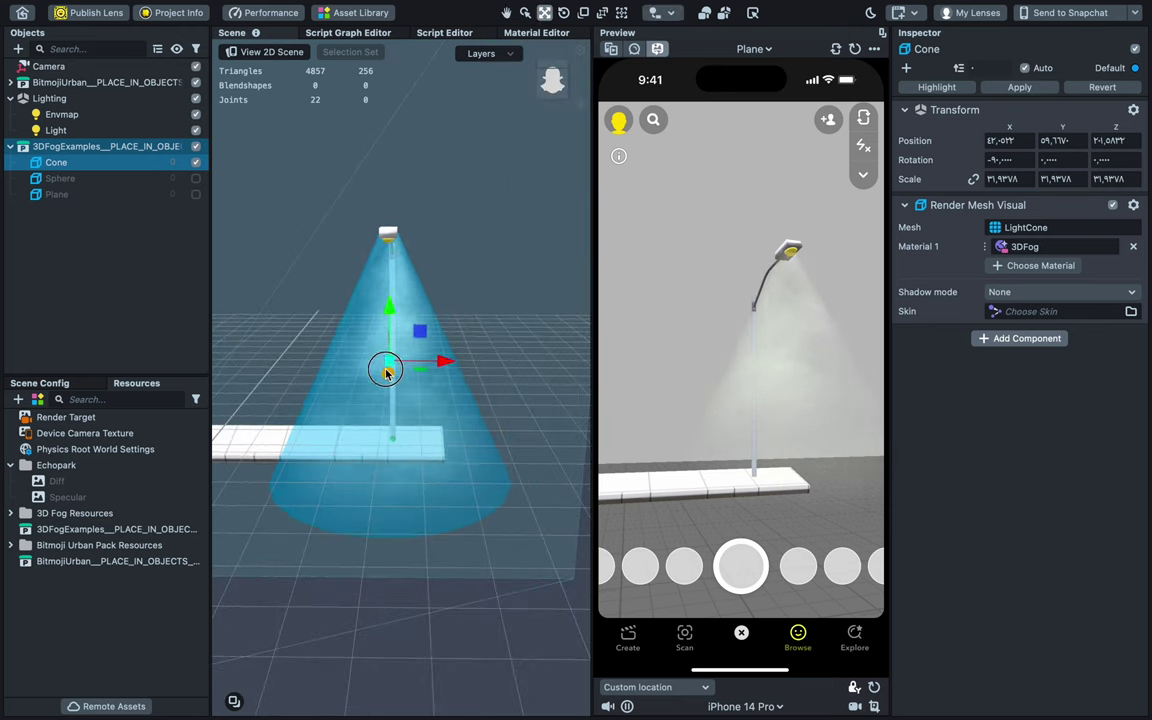
{"action": "left_click_drag", "start_coordinate": [314, 344], "coordinate": [472, 350], "text": "alt"}
{"action": "left_click", "coordinate": [456, 513]}
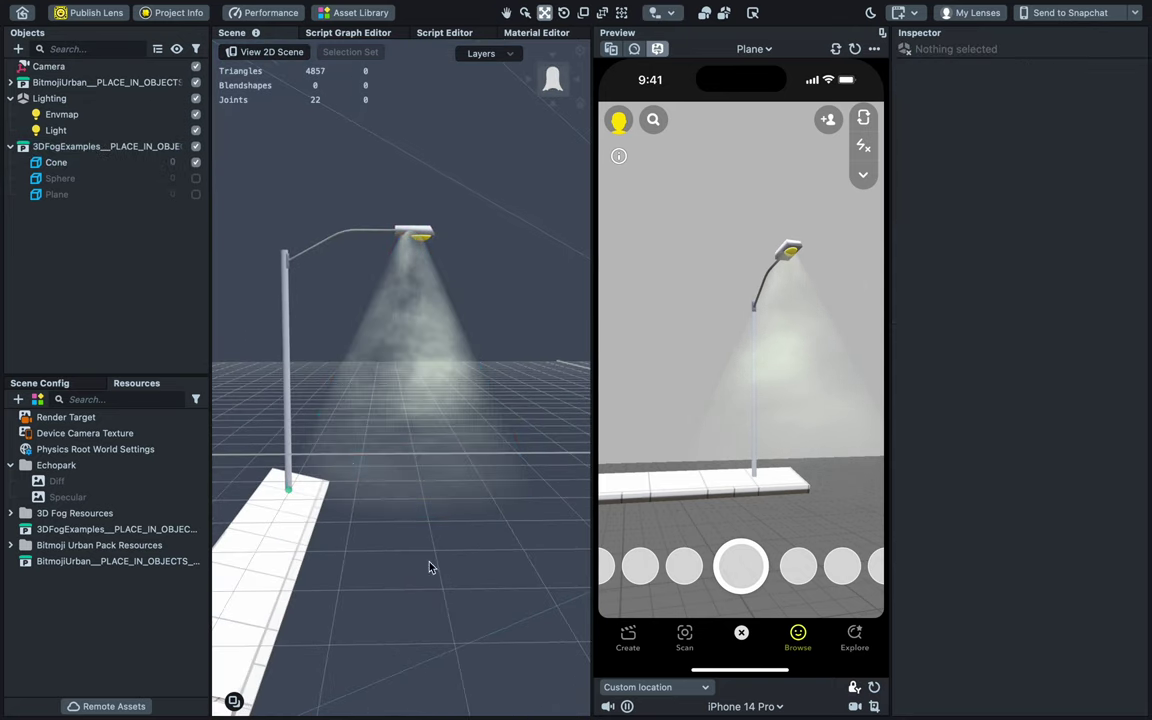
- Filter the resources to show only materials and set the 3DFog material's Cutoff Thickness to 0.44
{"action": "left_click", "coordinate": [66, 166]}
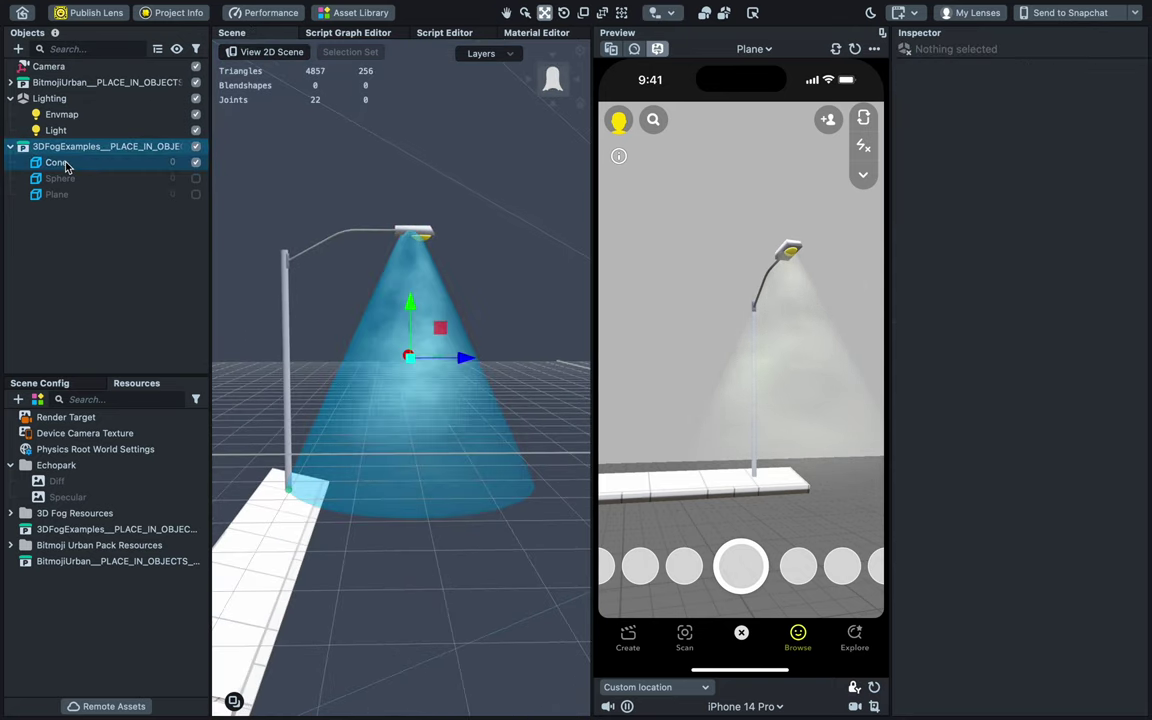
{"action": "left_click", "coordinate": [196, 399]}
{"action": "left_click", "coordinate": [222, 457]}
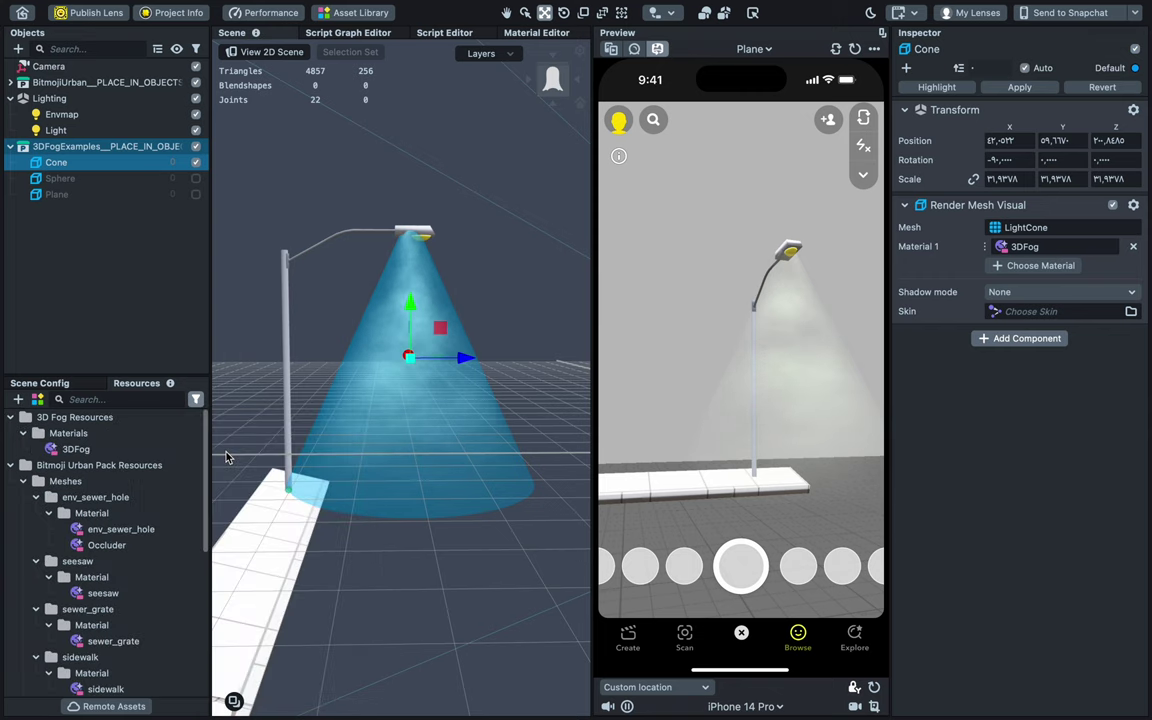
{"action": "left_click", "coordinate": [80, 450]}
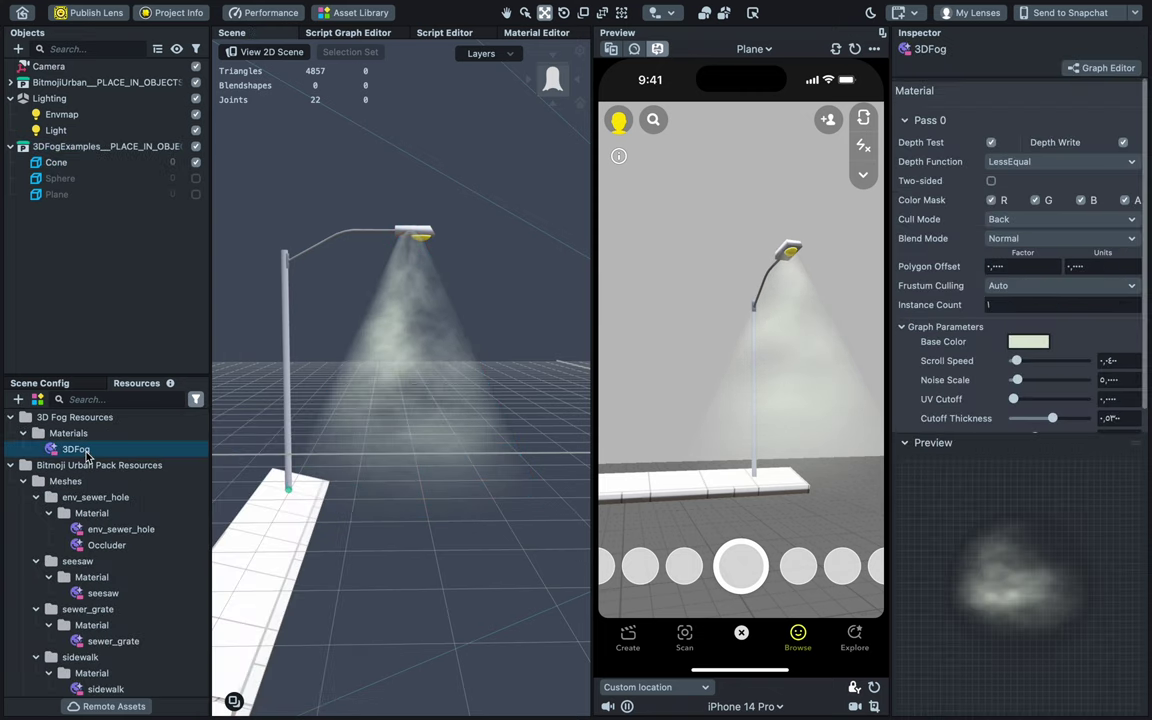
{"action": "left_click", "coordinate": [990, 442]}
{"action": "mouse_move", "coordinate": [1052, 418]}
{"action": "left_mouse_down"}
{"action": "mouse_move", "coordinate": [1070, 424]}
{"action": "mouse_move", "coordinate": [1045, 424]}
{"action": "left_mouse_up"}
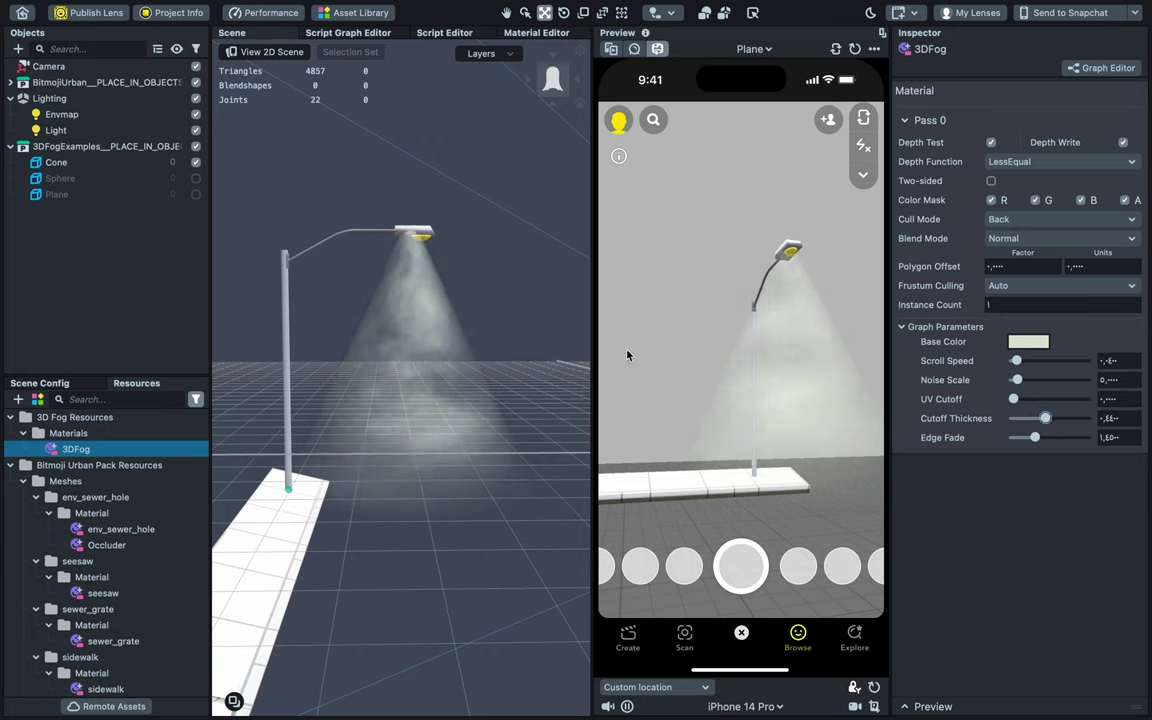
- Add a Night color correction to the scene and set its Alpha to 0.74
{"action": "left_click", "coordinate": [19, 49]}
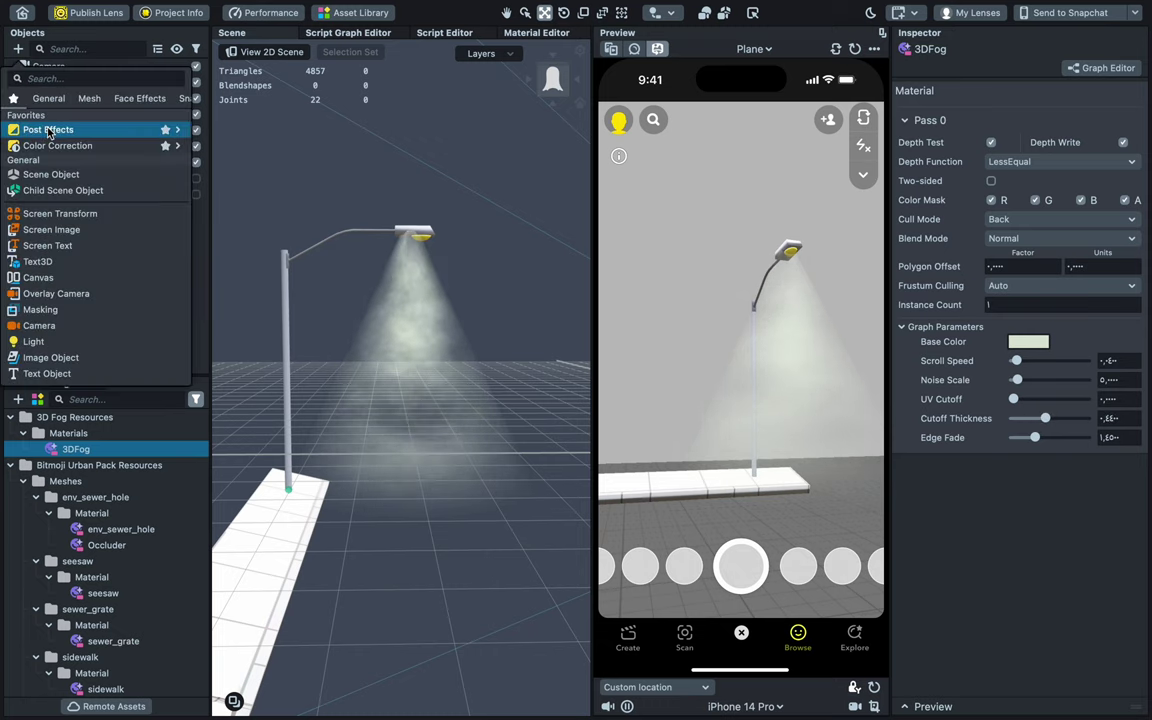
{"action": "mouse_move", "coordinate": [179, 132]}
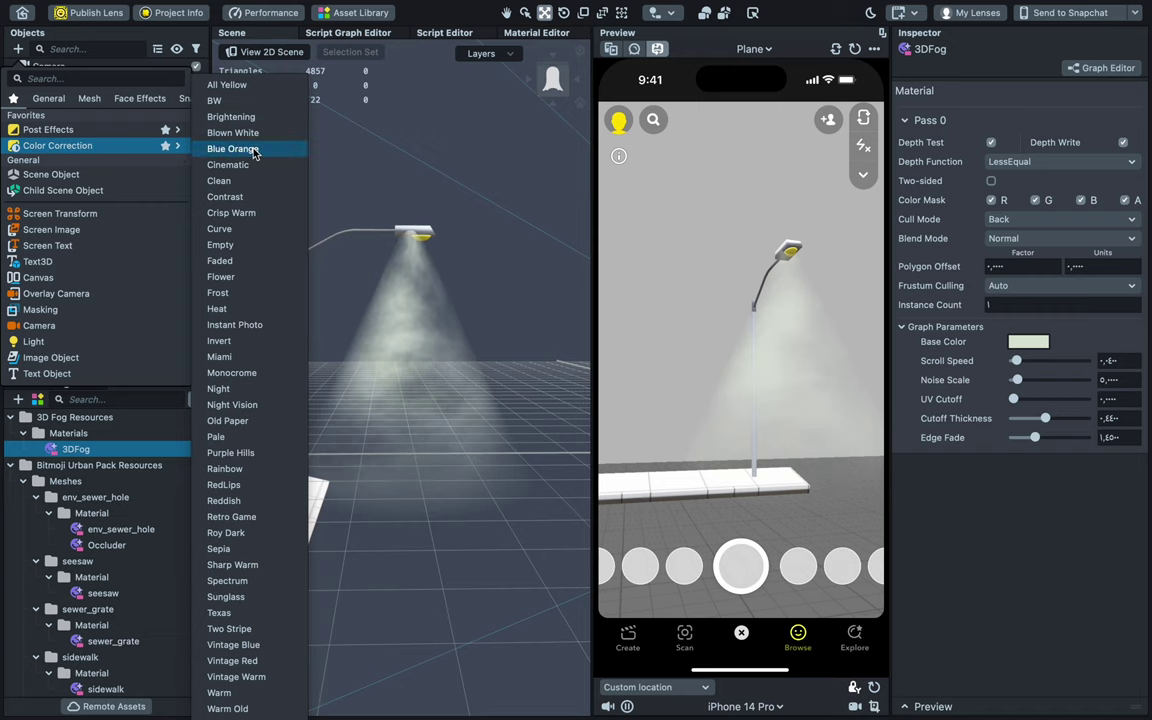
{"action": "left_click", "coordinate": [247, 388]}
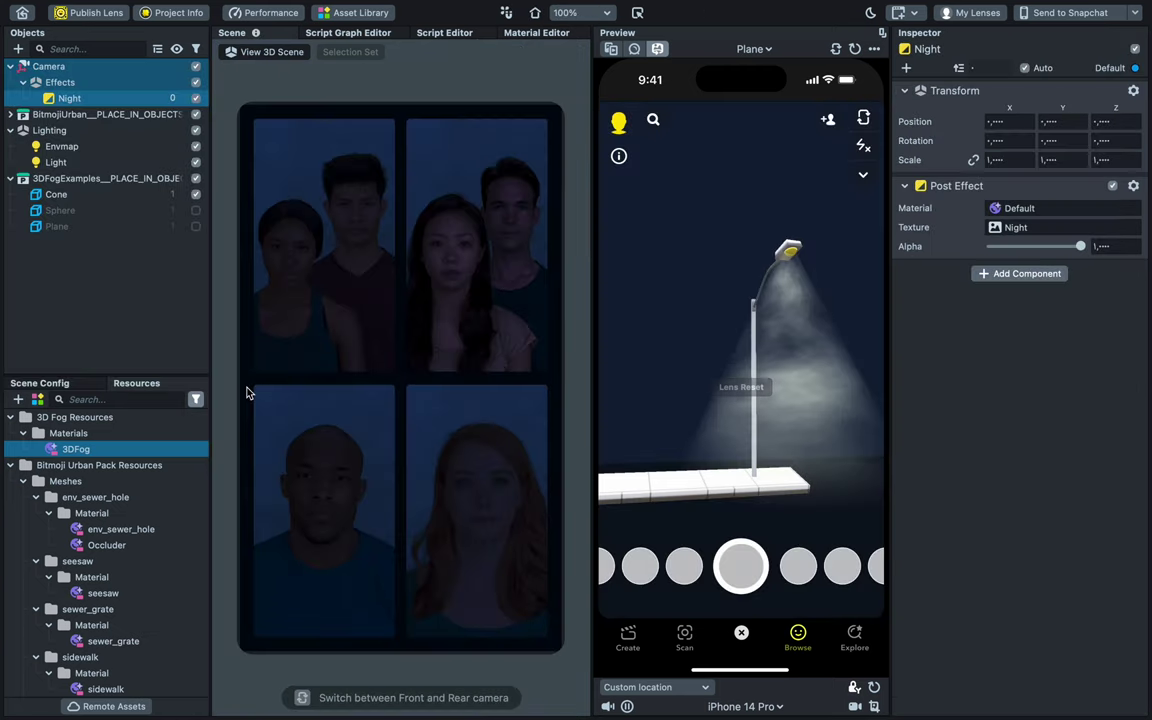
{"action": "left_click_drag", "start_coordinate": [1080, 246], "coordinate": [1057, 246]}
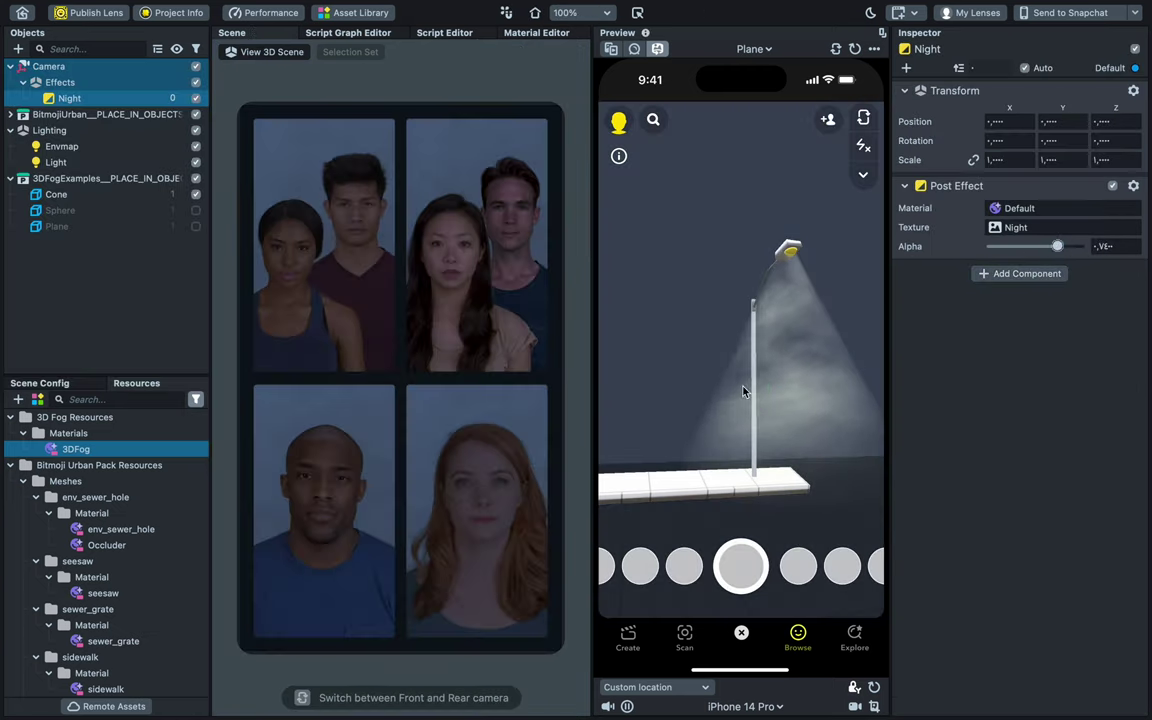
- Examine the night-time street lamp and its fog cone in the preview from a shifted view
{"action": "left_click_drag", "start_coordinate": [669, 347], "coordinate": [733, 393]}
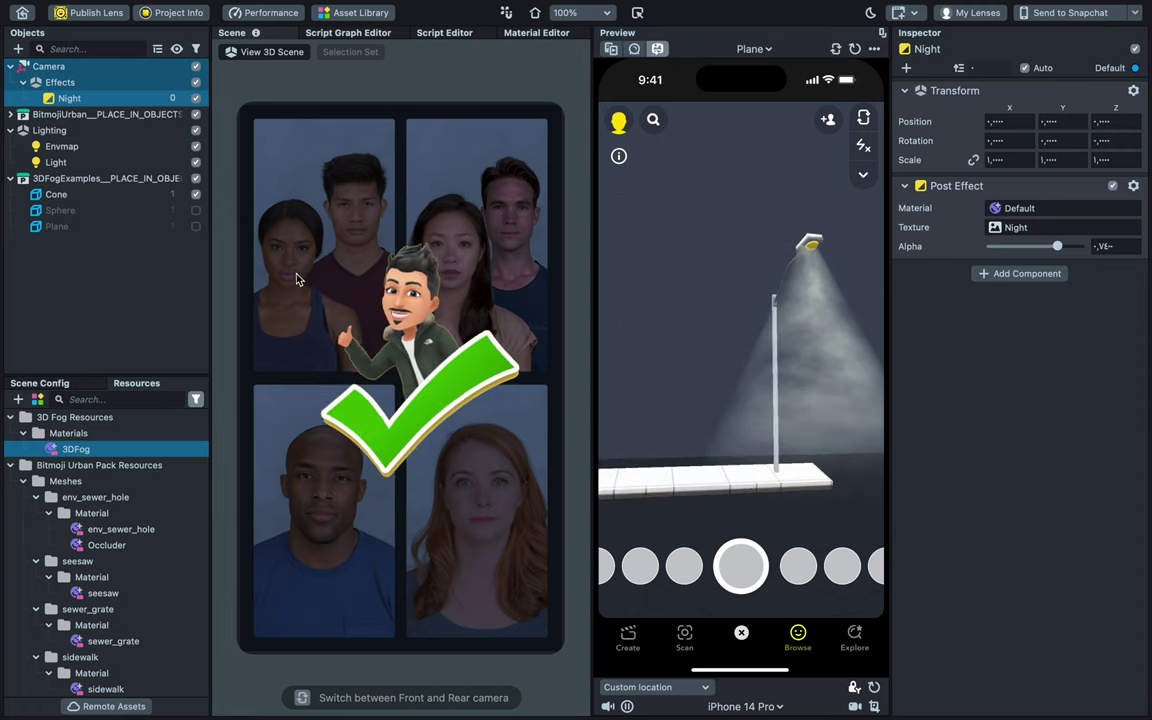
{"action": "left_click", "coordinate": [84, 117]}
{"action": "left_click_drag", "start_coordinate": [717, 459], "coordinate": [787, 483]}
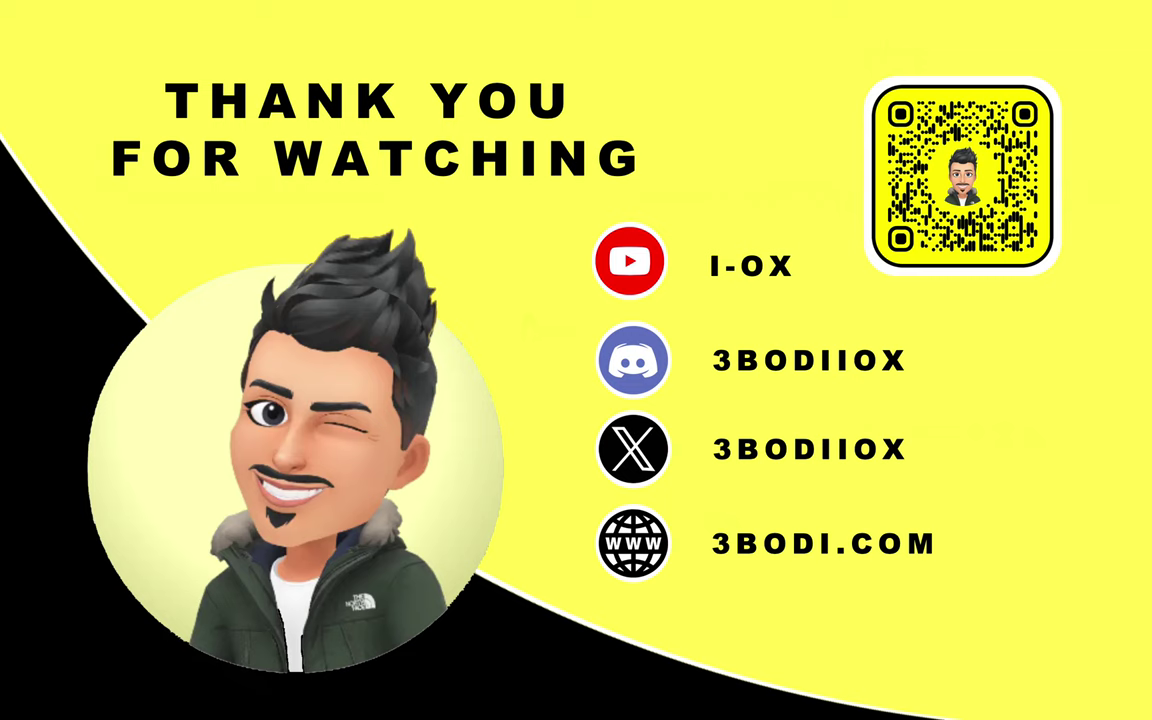